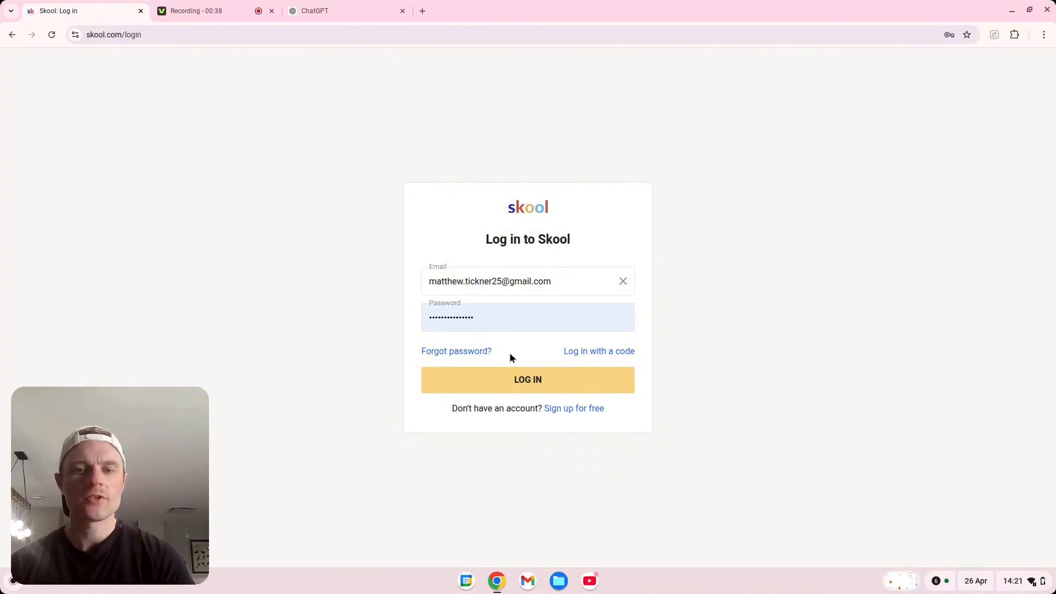
Step: Log in to Skool and start creating a new community on a free trial of the monthly Hobby plan
click(515, 378)
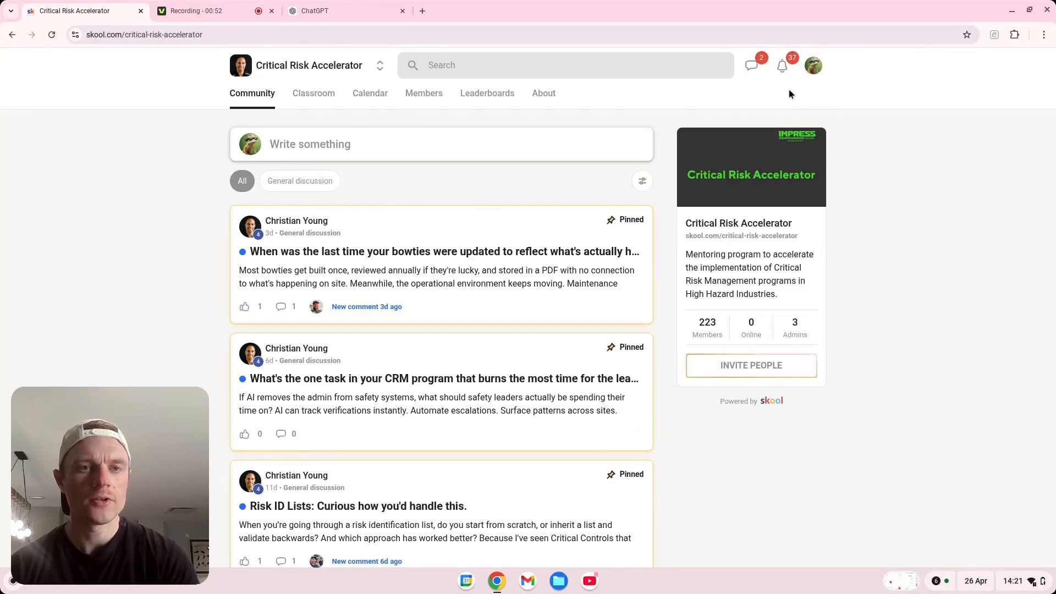
click(808, 68)
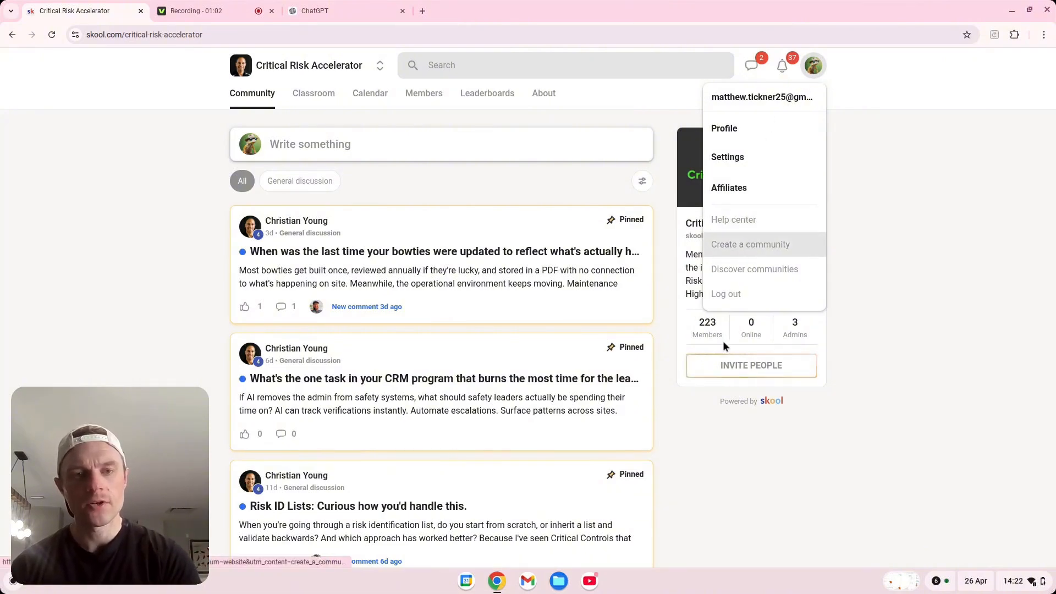
click(763, 251)
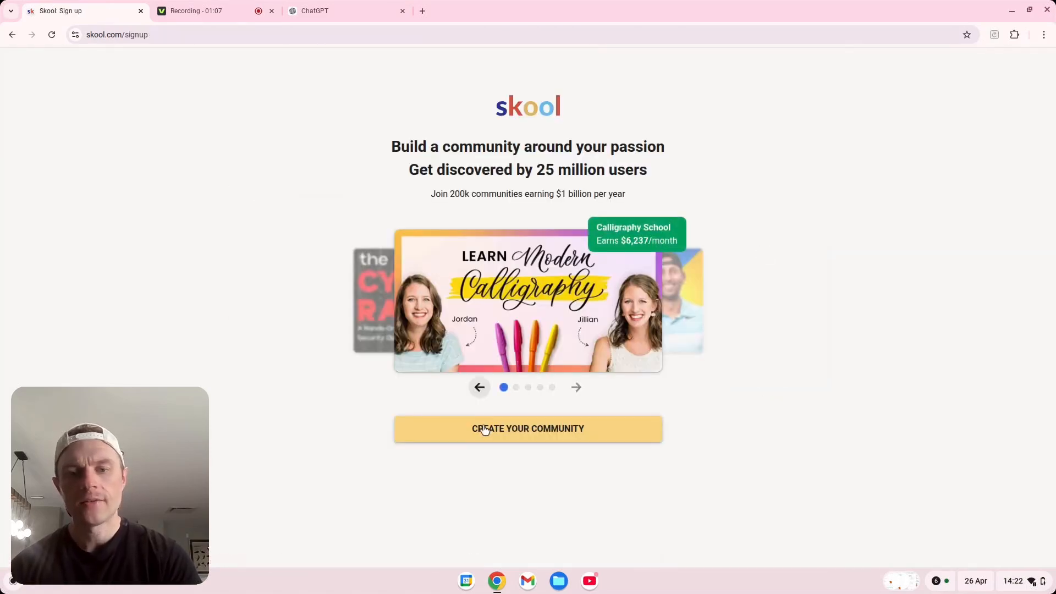
click(484, 429)
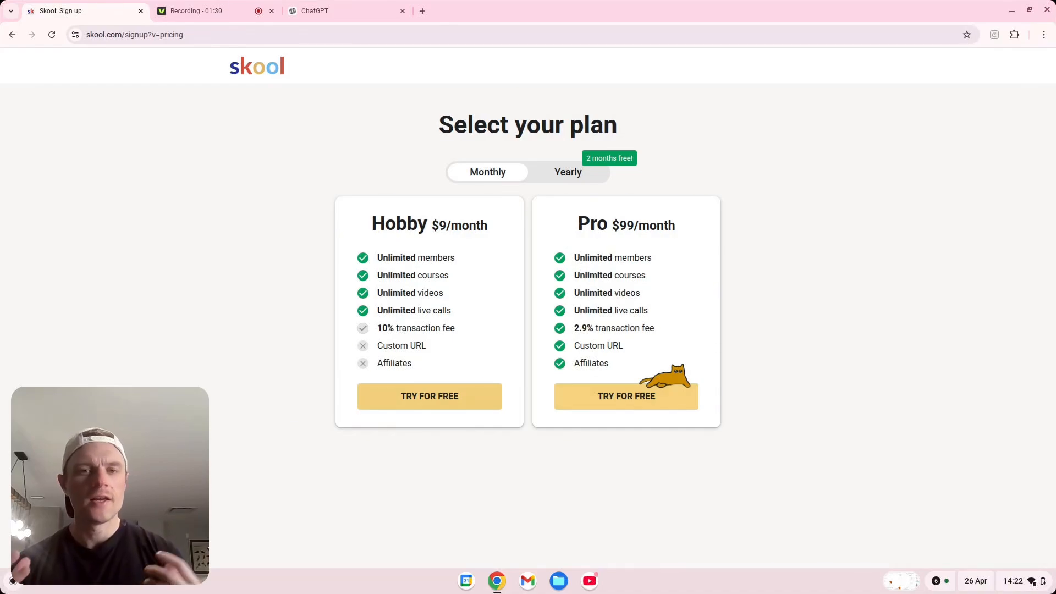
click(433, 404)
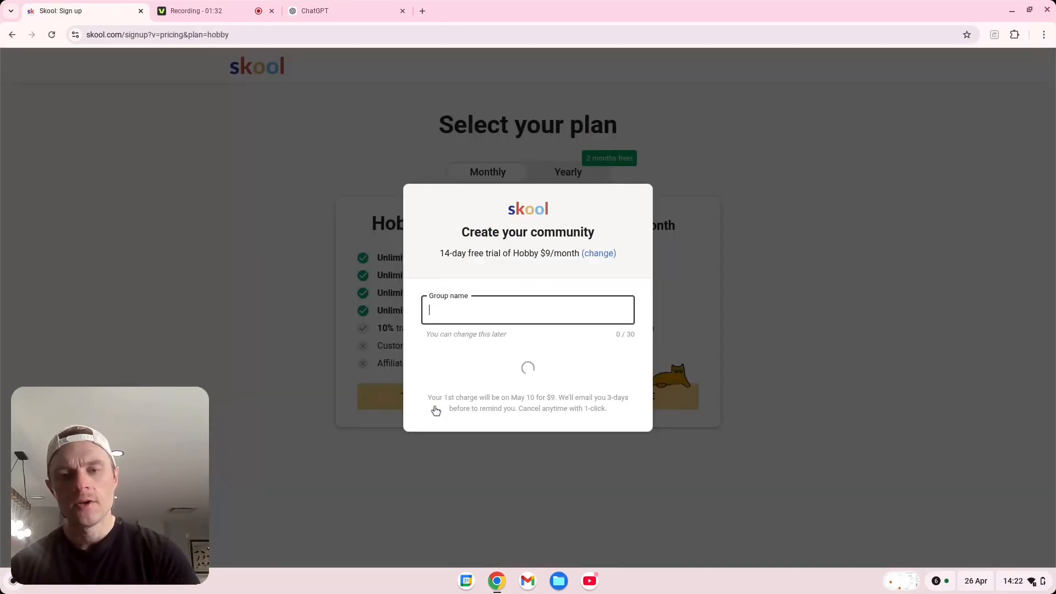
Step: Name the new group "Get Seen Get Paid 2" and start the free trial
click(503, 320)
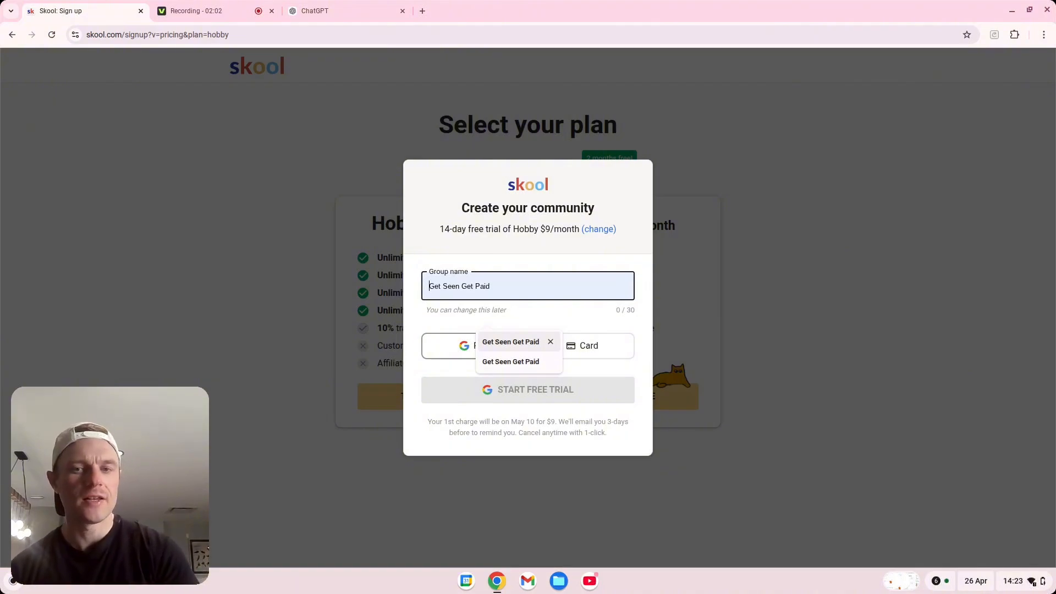
key(Return)
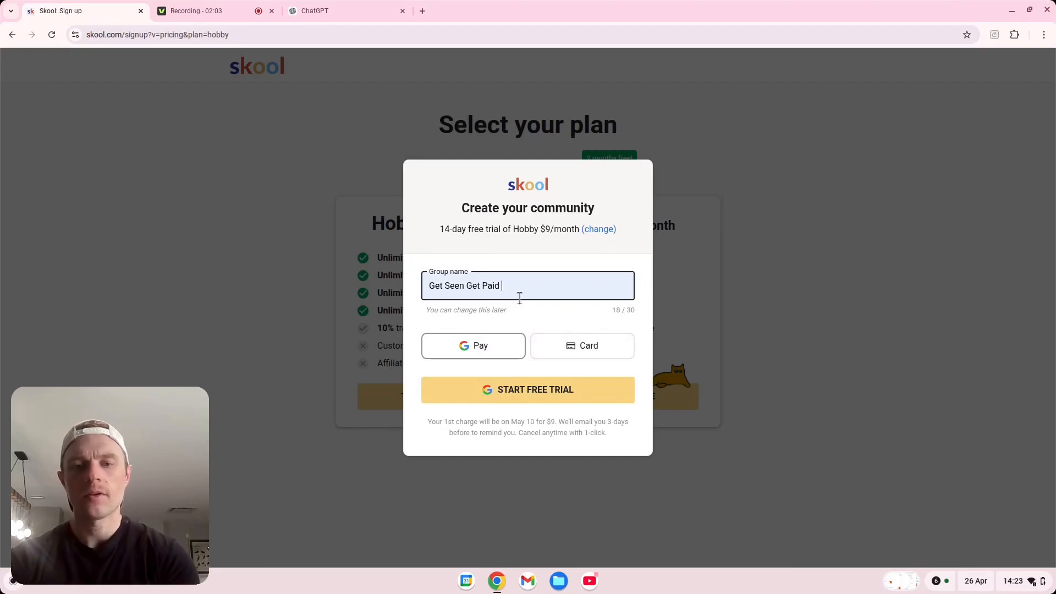
text(2)
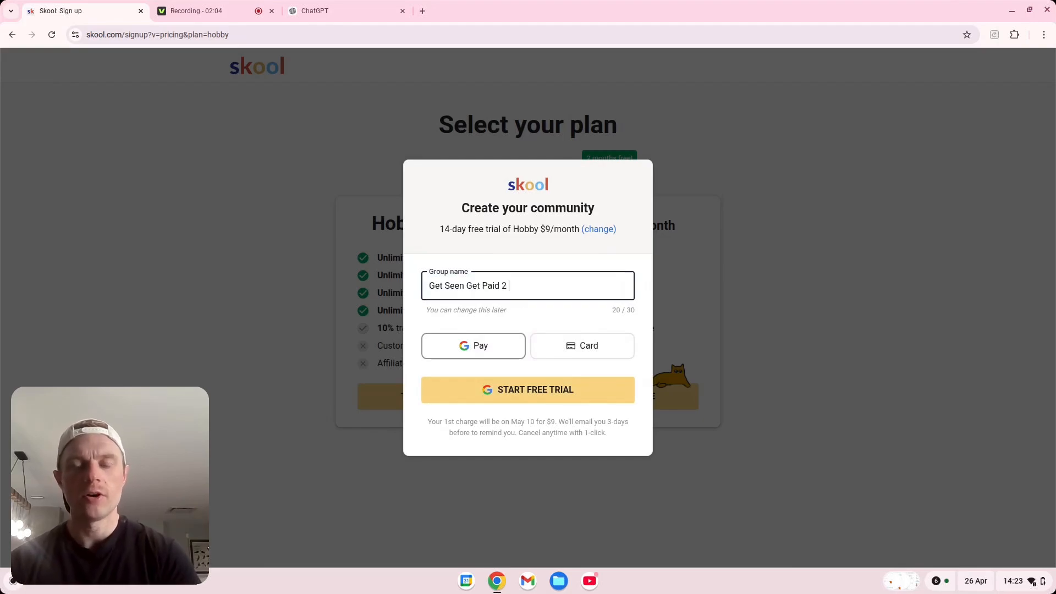
click(531, 391)
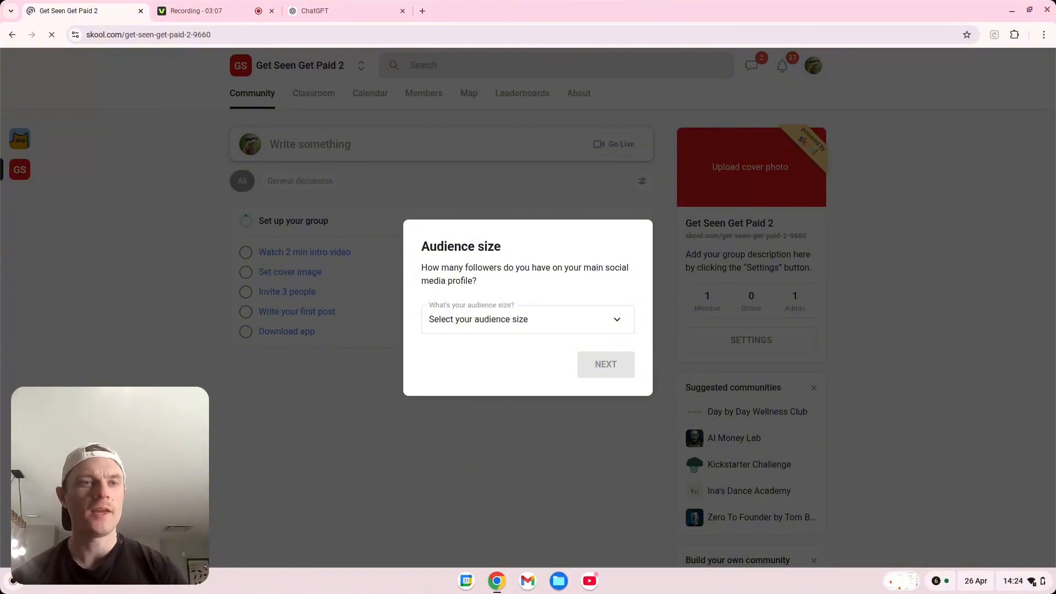
Step: Answer the audience size question with Under 10k and continue
click(551, 326)
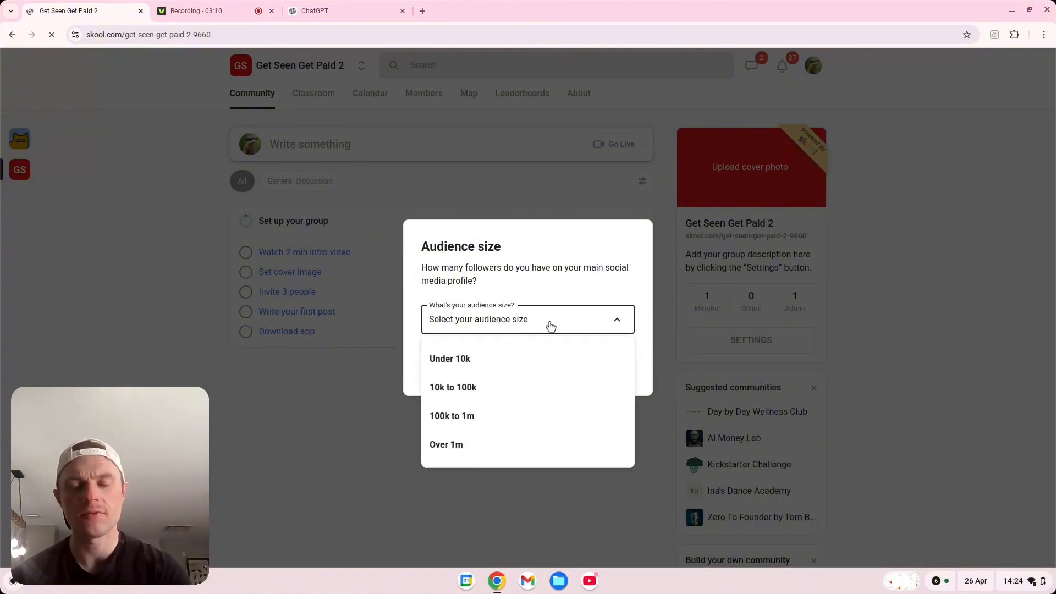
click(487, 359)
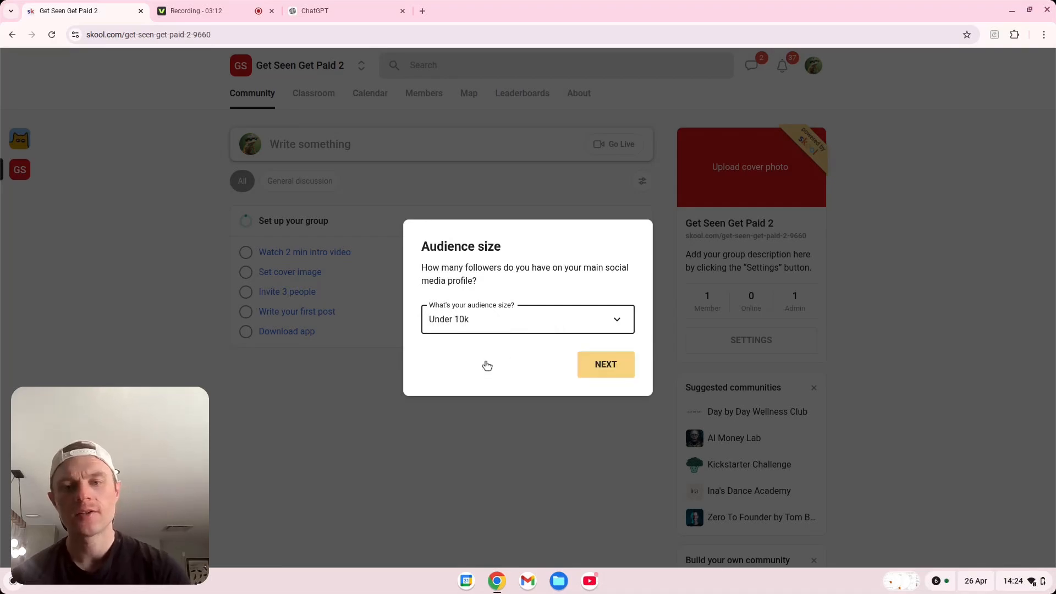
click(607, 376)
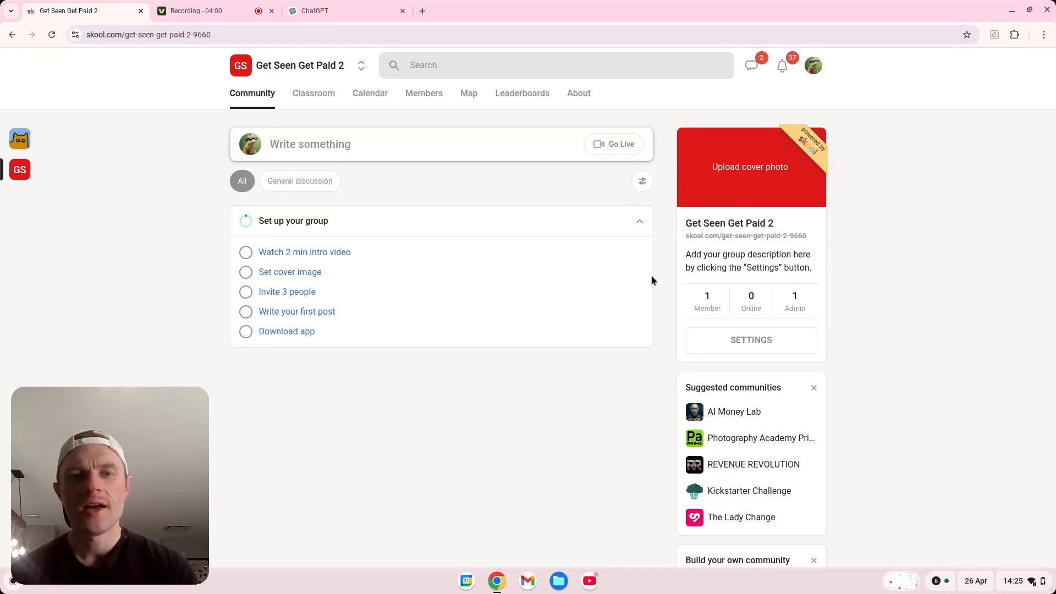
Step: Play the 2-minute intro video from the group setup checklist and close it
click(336, 256)
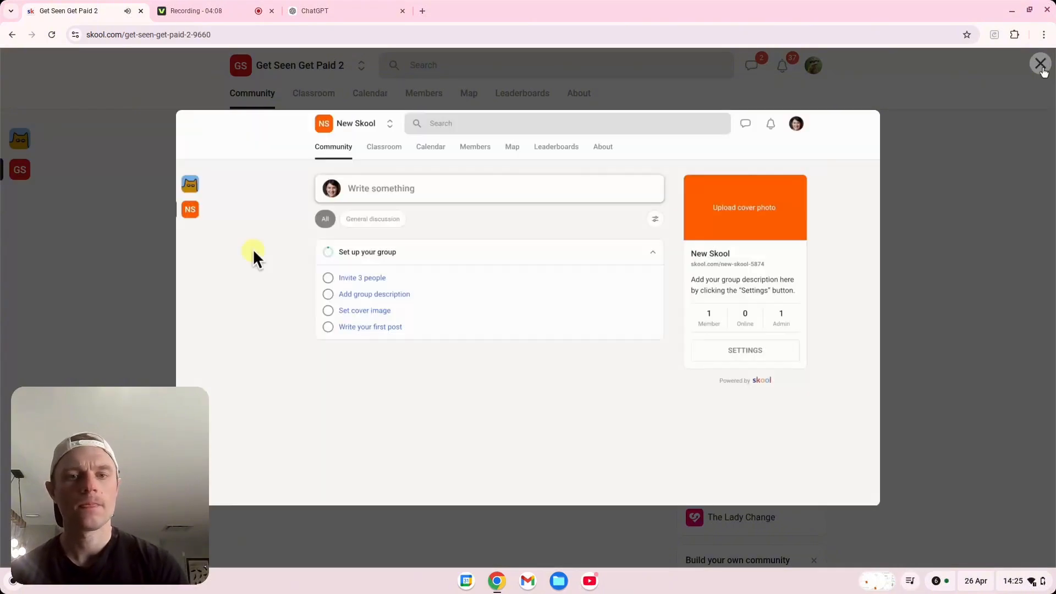
click(1042, 70)
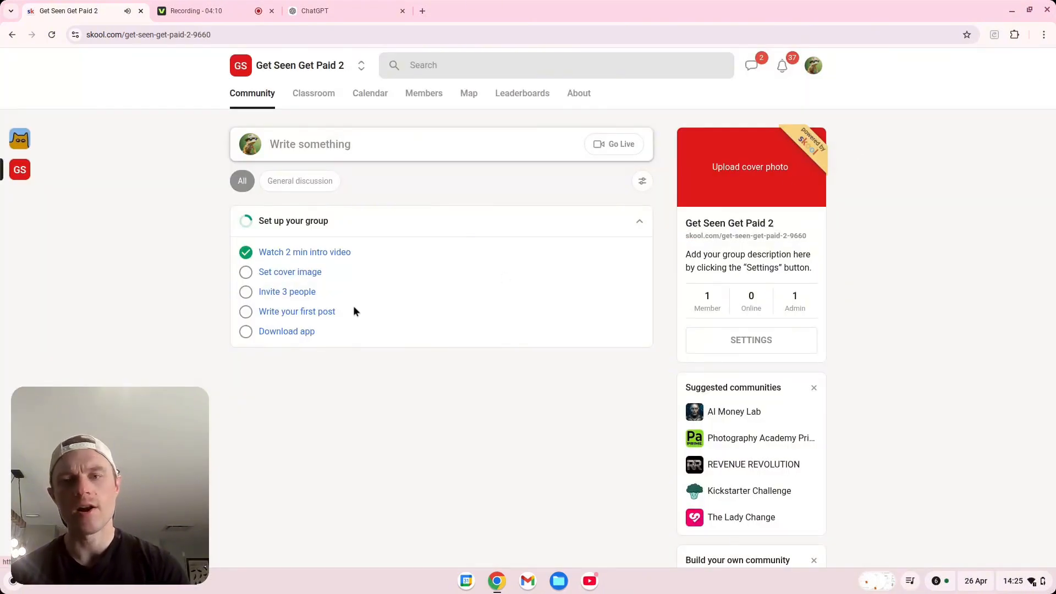
Step: Examine the group's general settings from the cover image task, including recommended cover size, group name and description, and close them
click(276, 273)
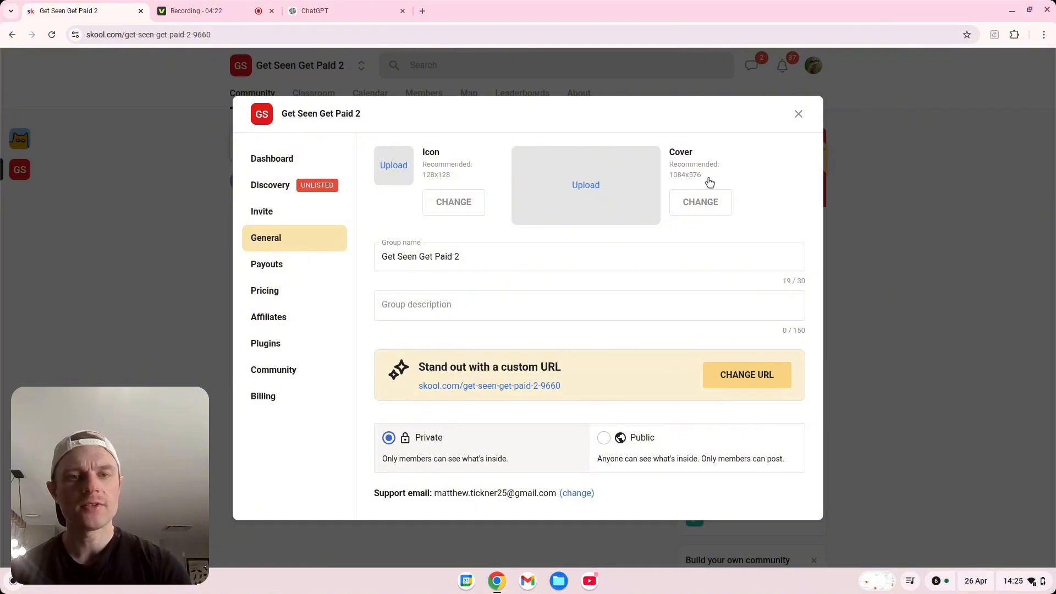
drag(676, 174, 670, 176)
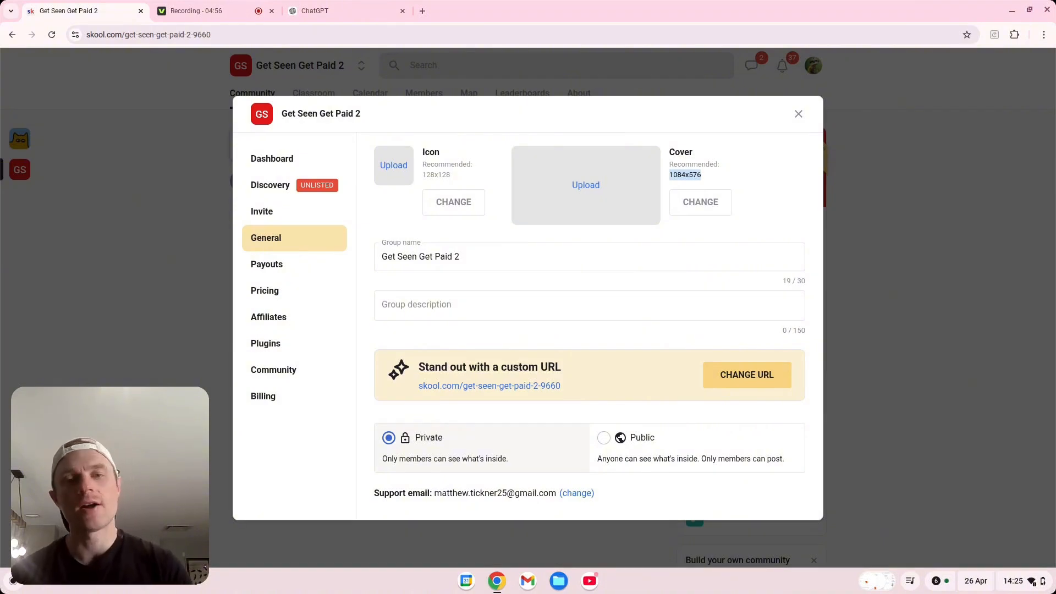
click(468, 256)
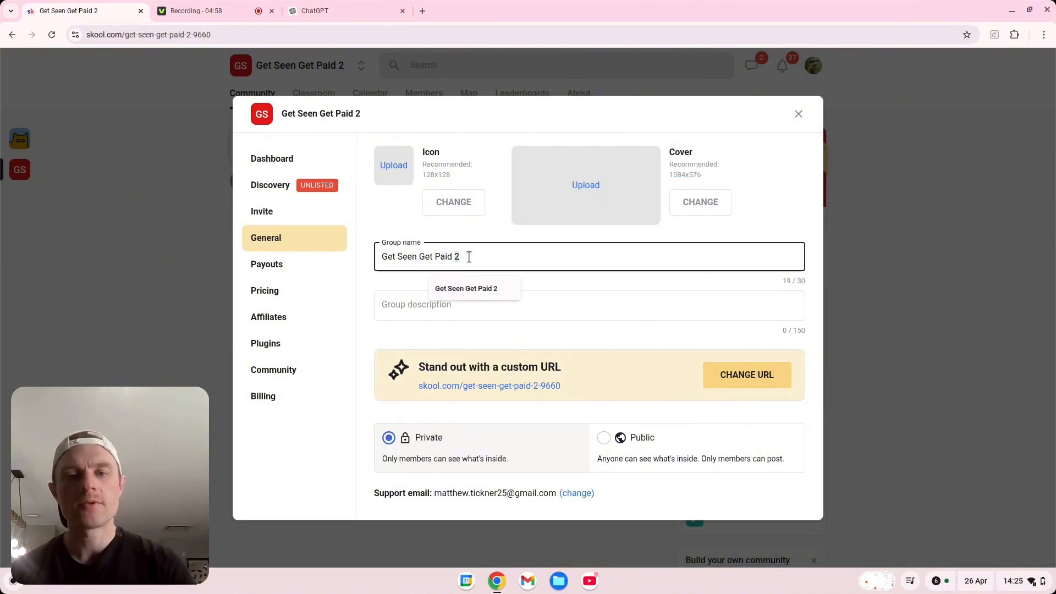
click(564, 300)
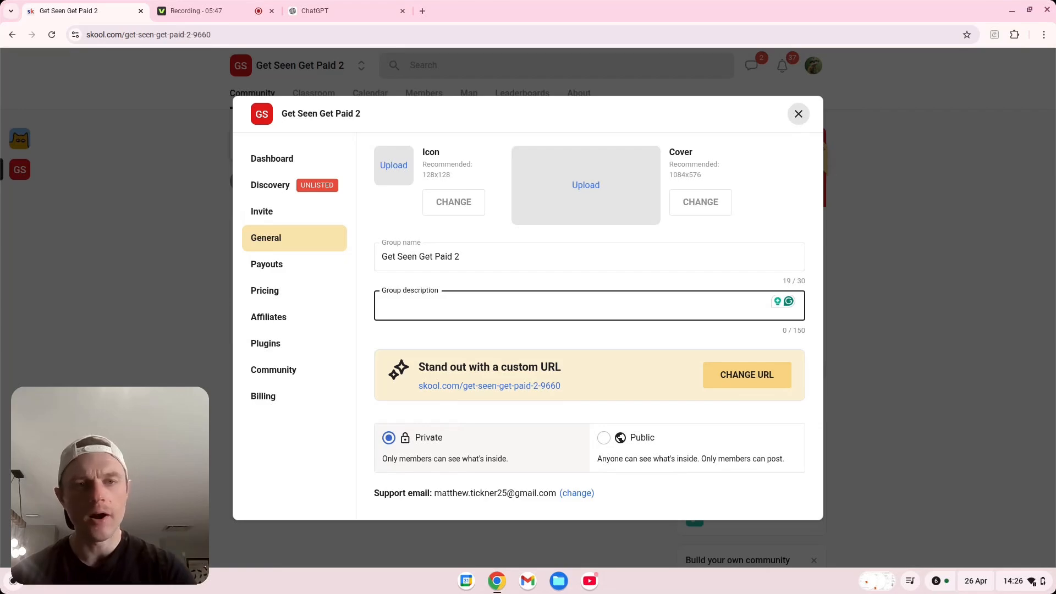
click(794, 120)
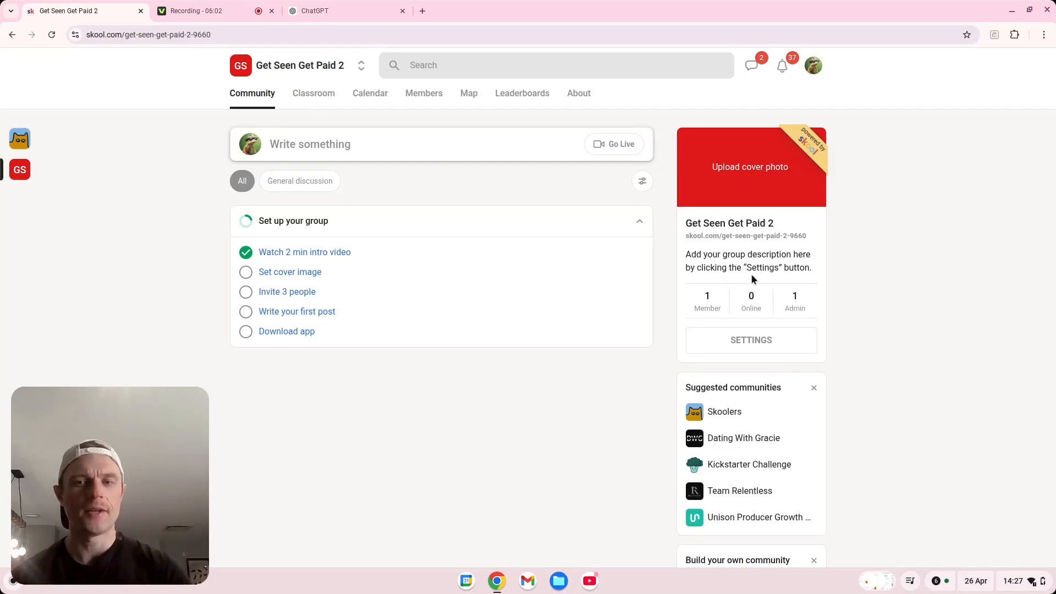
Step: Copy the group's share link from the task for inviting three people and close the settings
click(297, 292)
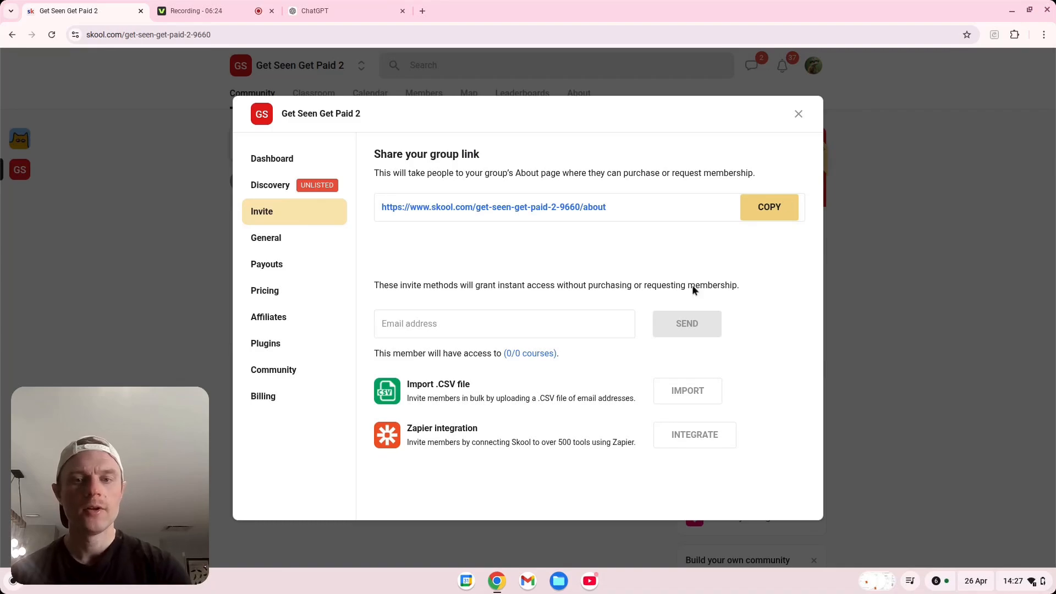
click(769, 207)
click(798, 115)
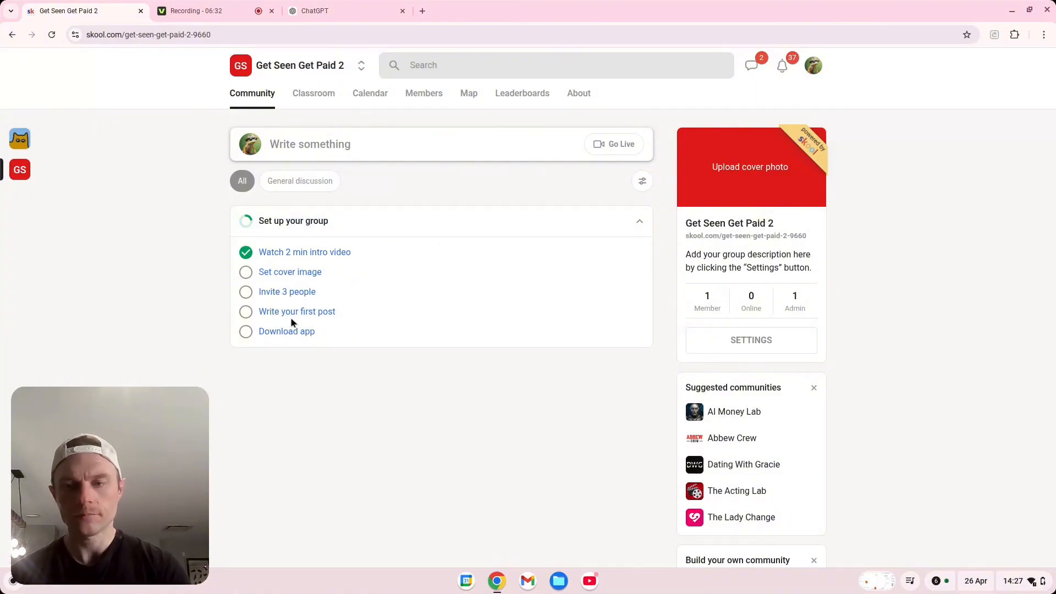
Step: Draft a new community post with the title "Welcome Video, Read This First"
click(377, 151)
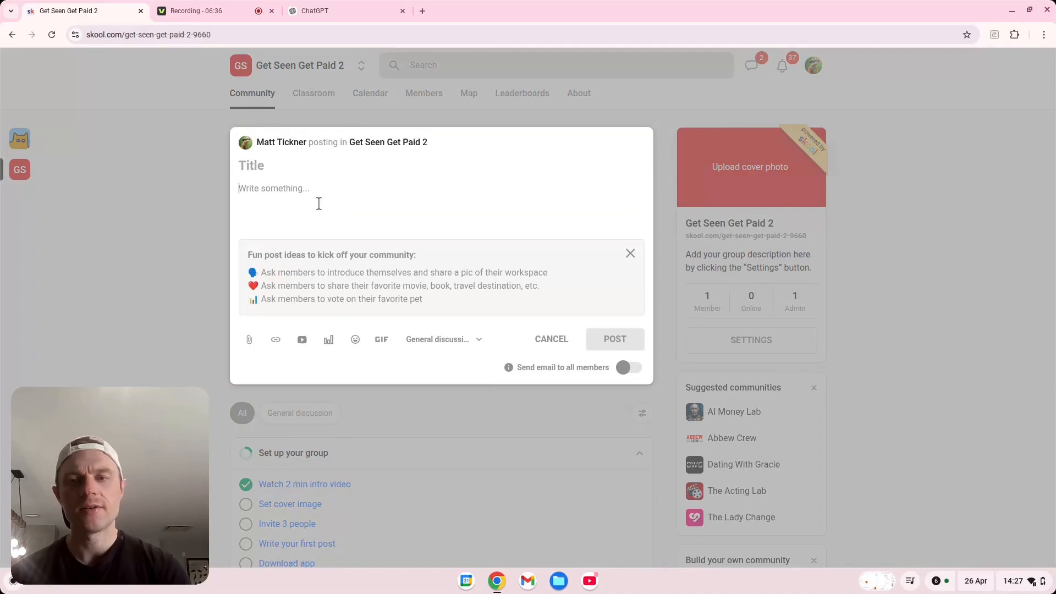
click(252, 166)
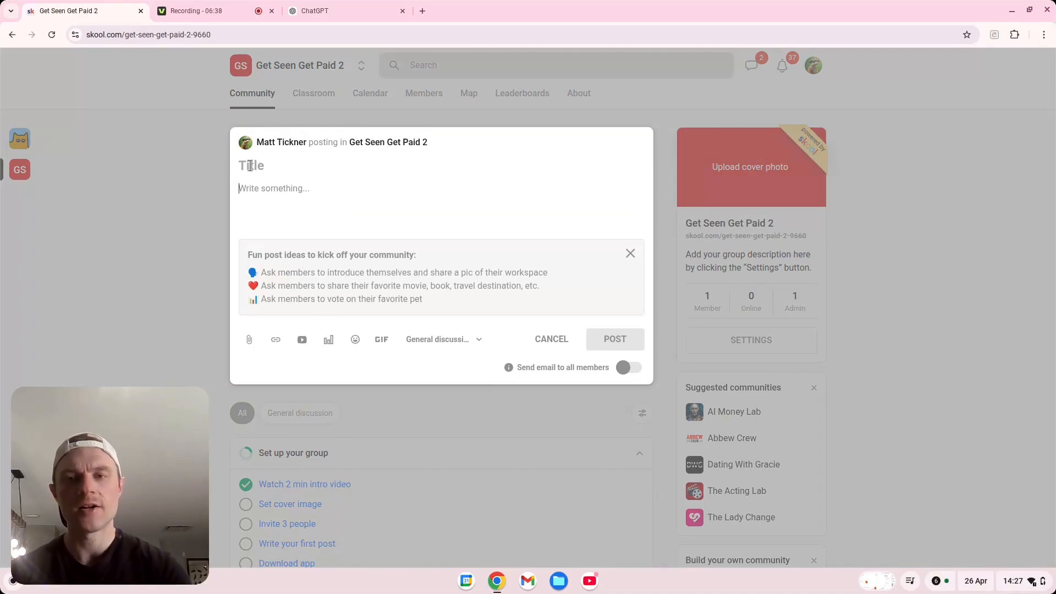
text(Wec)
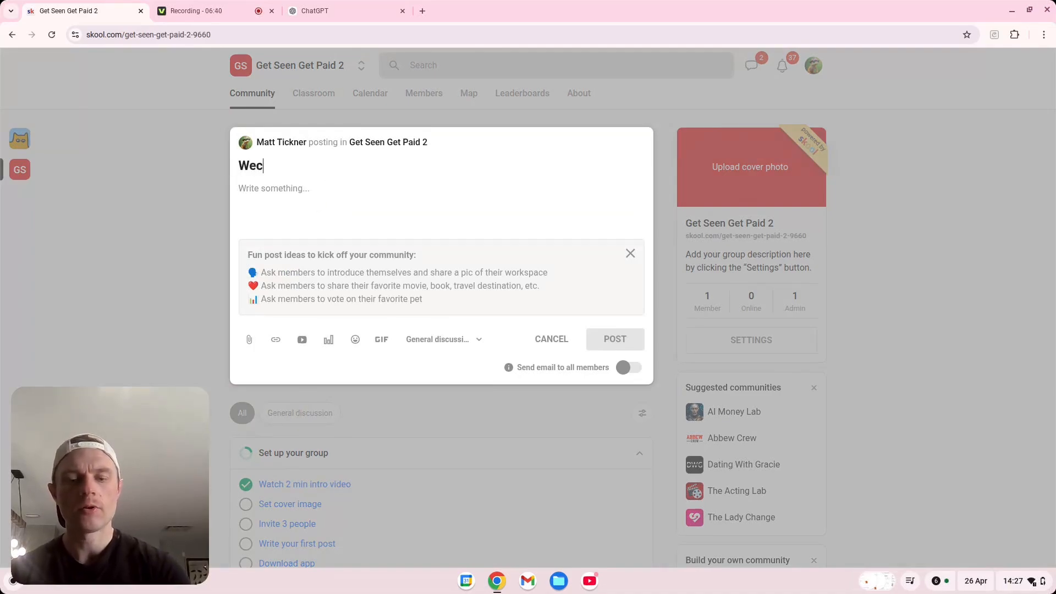
key(BackSpace)
text(lcome Vid)
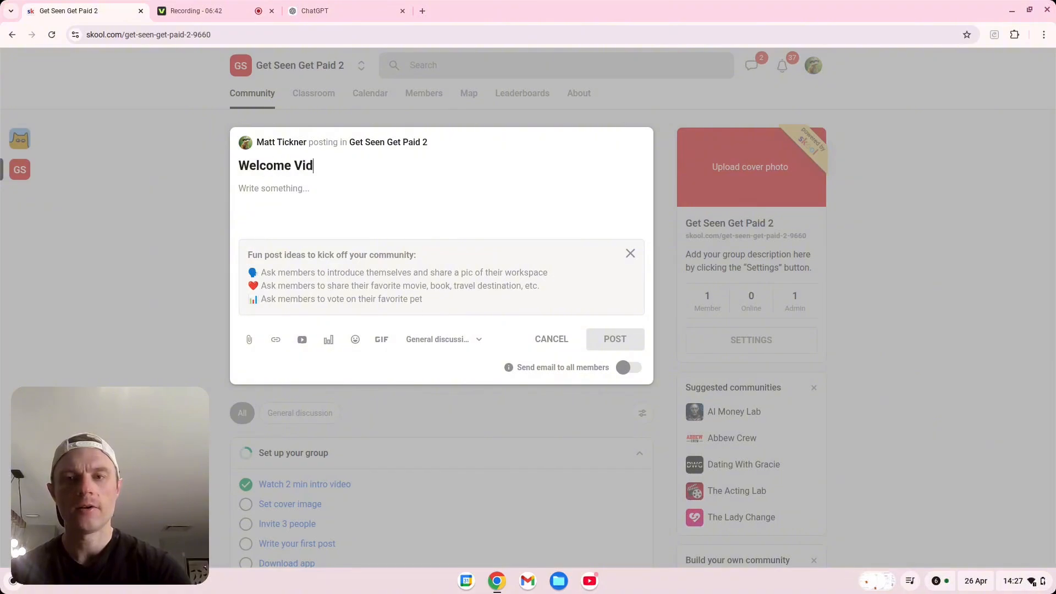
text(eo, Wa)
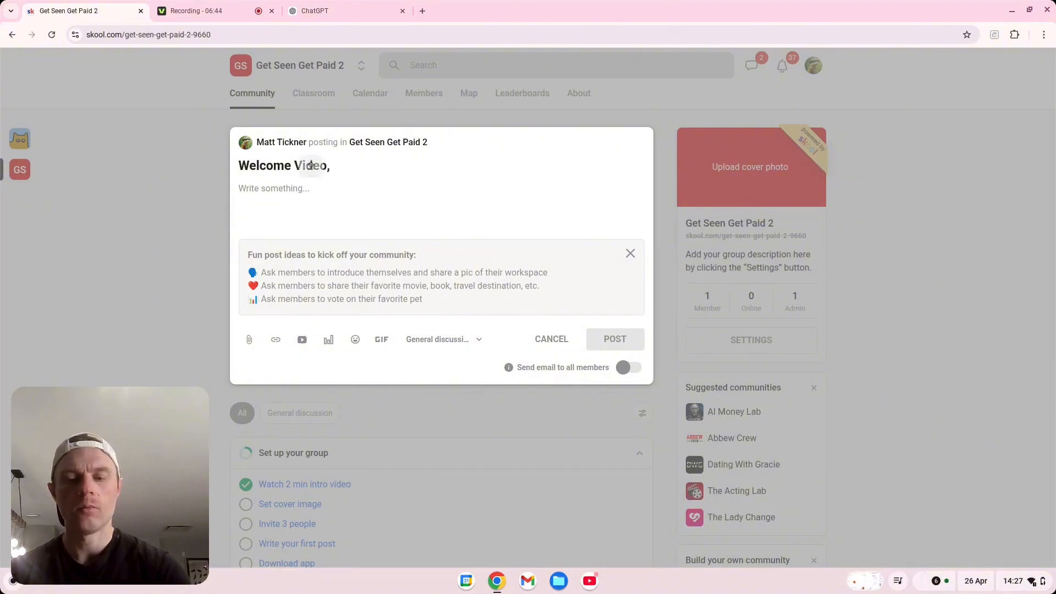
key(BackSpace)
key(BackSpace)
text(Read t)
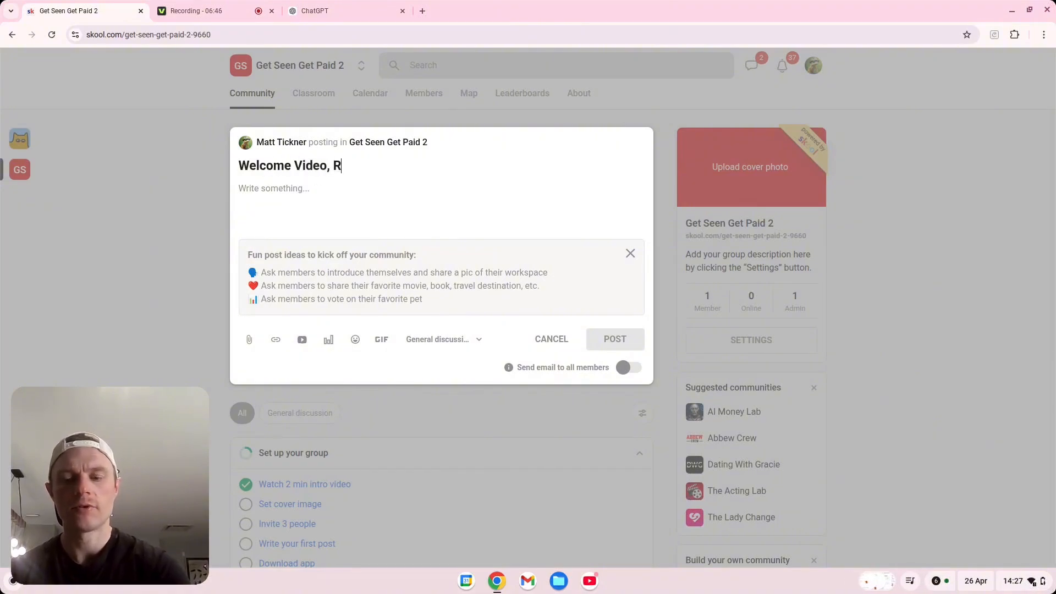
key(BackSpace)
key(BackSpace)
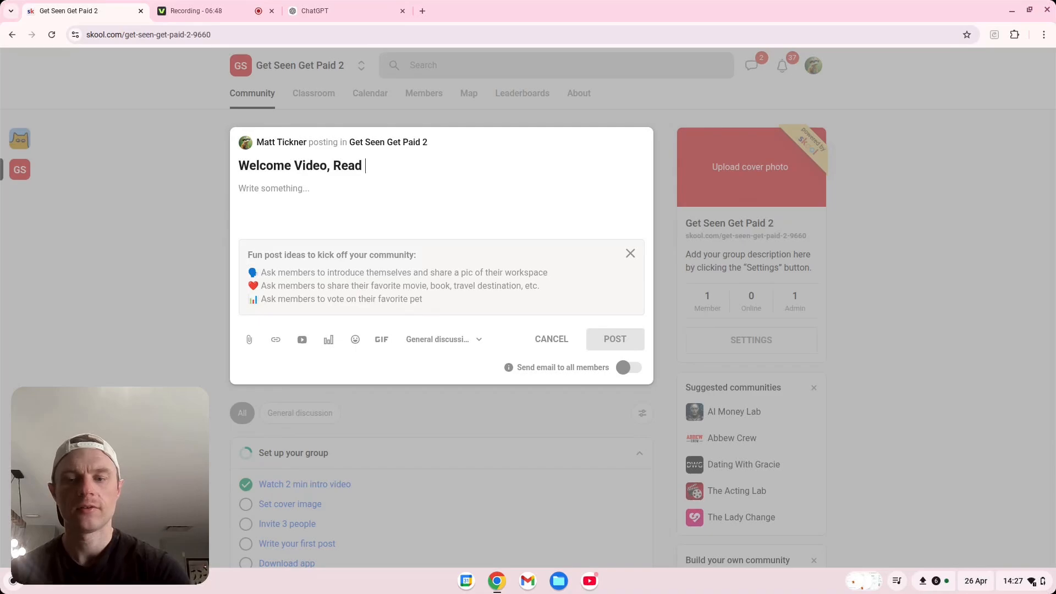
text(This First)
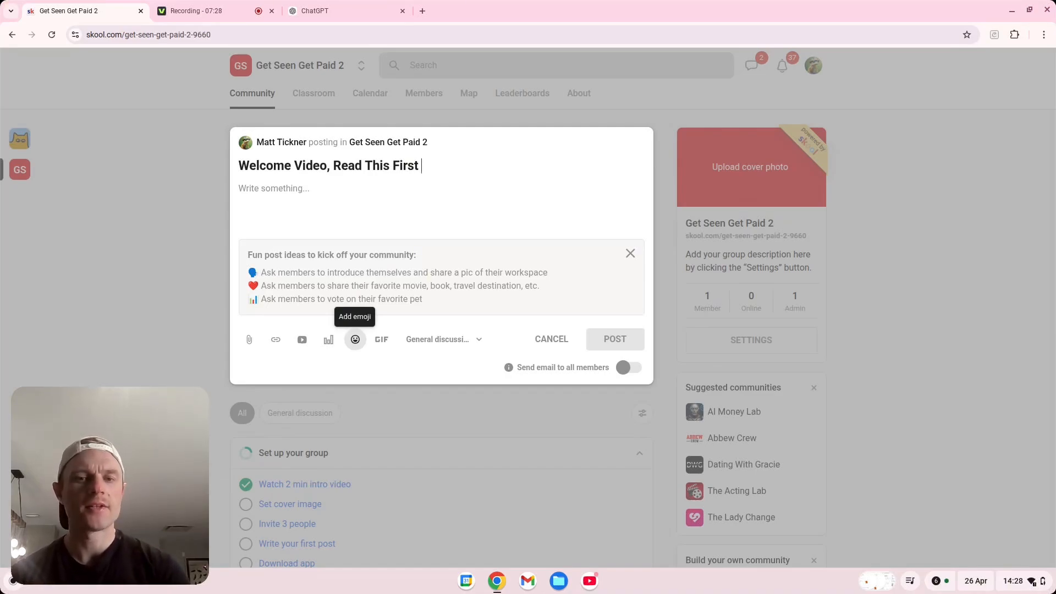
Step: Dismiss the post ideas and discard the unfinished post
click(630, 254)
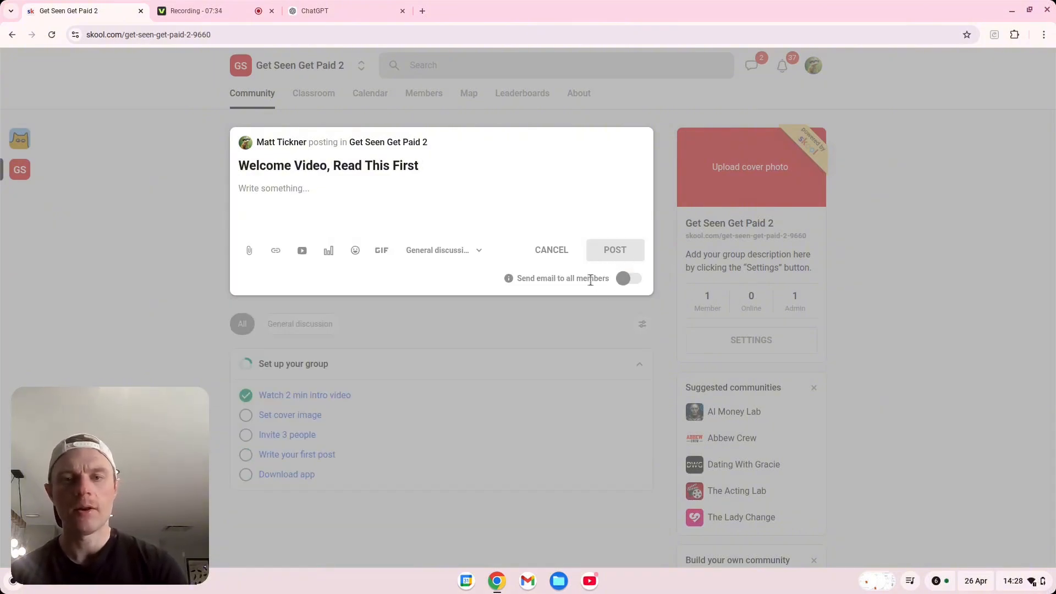
click(555, 253)
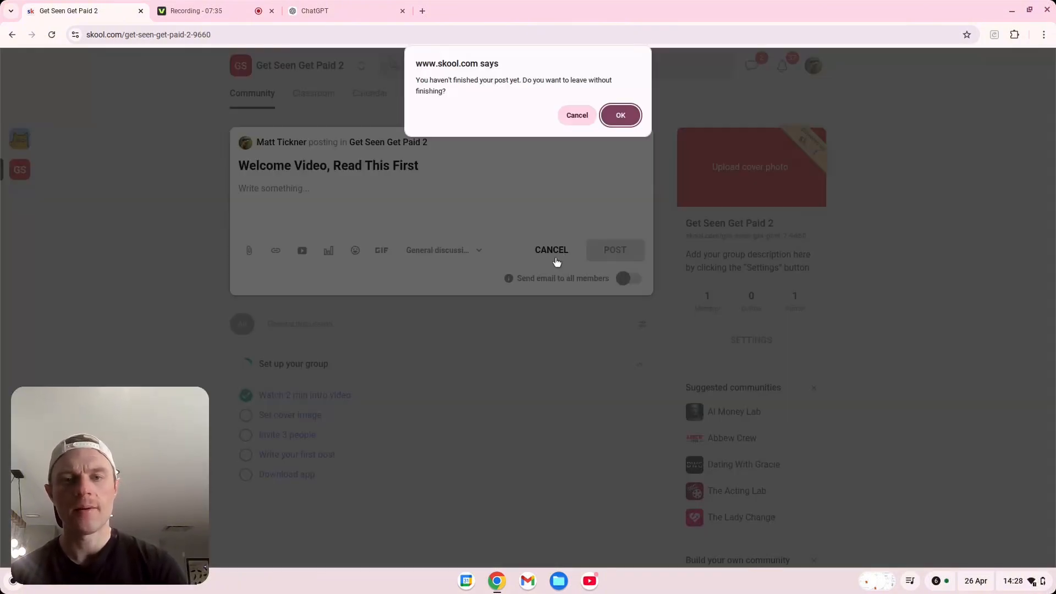
click(620, 115)
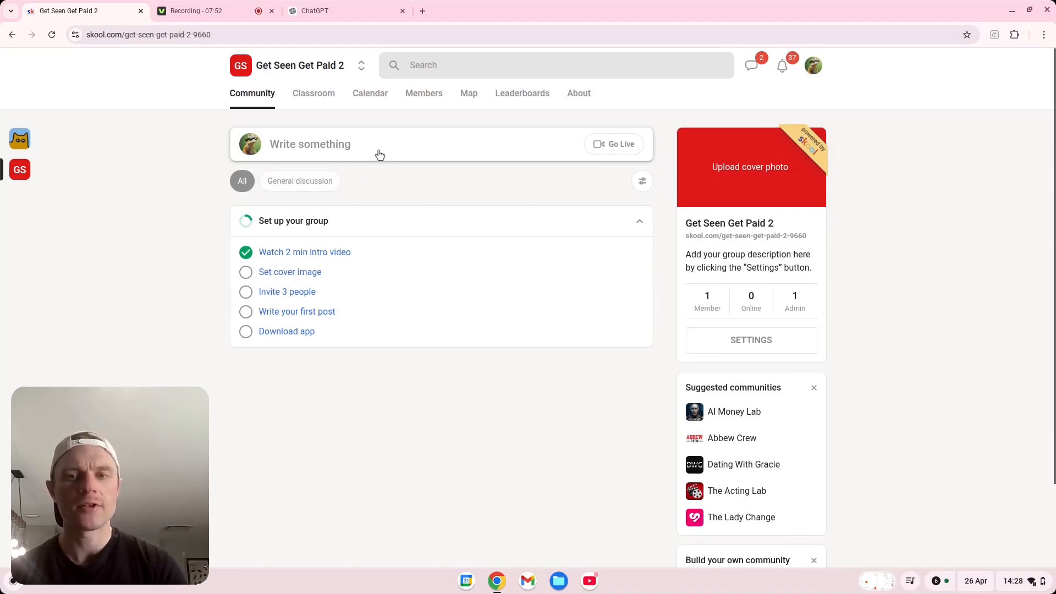
Step: Start a new community post with the title "WELCOME, PLEASE WATCH THE VIDEO"
click(352, 149)
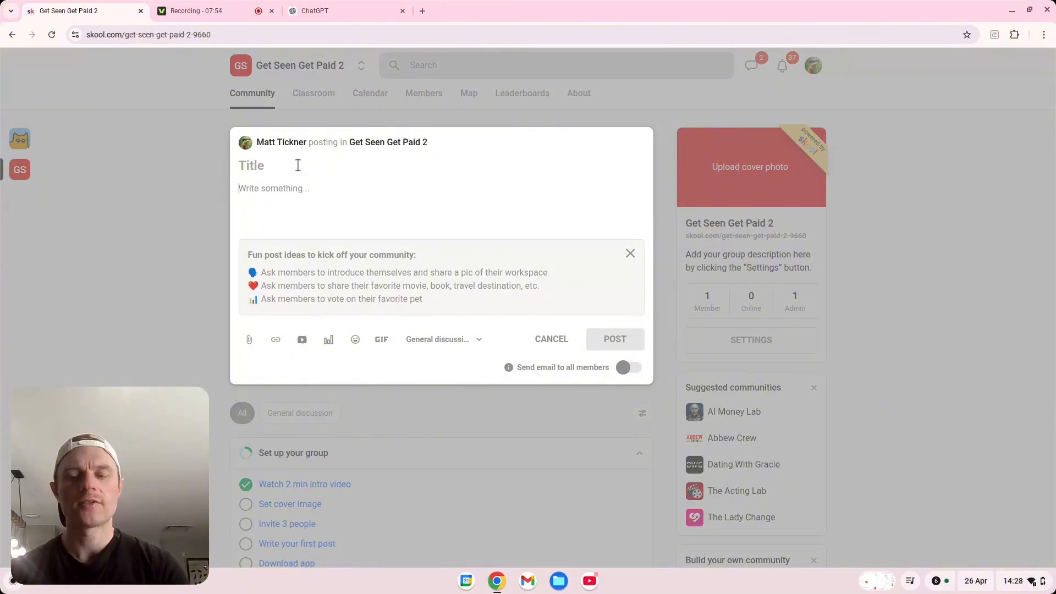
text(WECL)
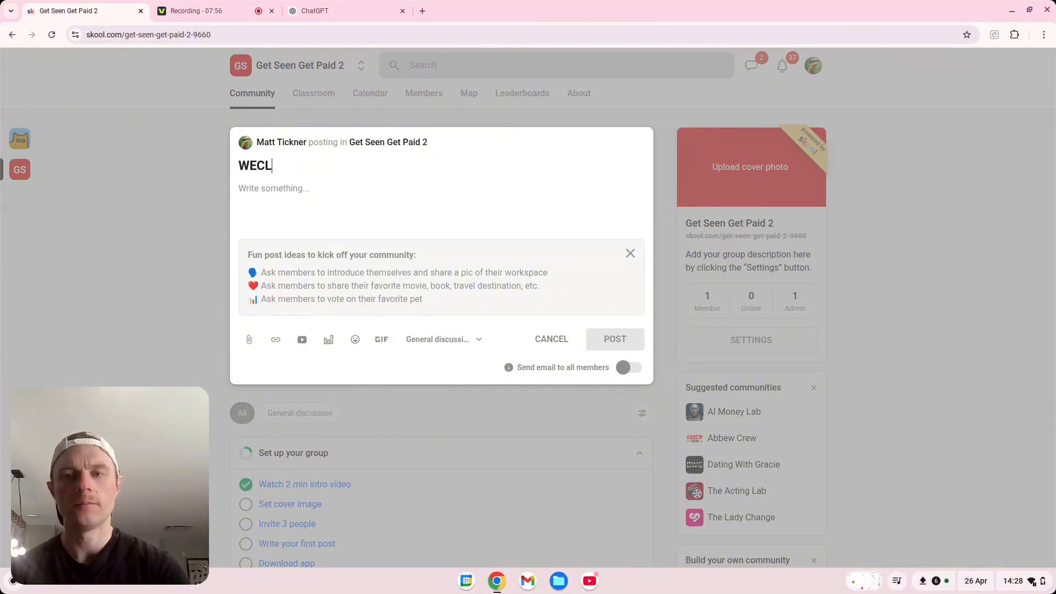
key(BackSpace)
key(BackSpace)
text(LCOM)
key(BackSpace)
text(, P)
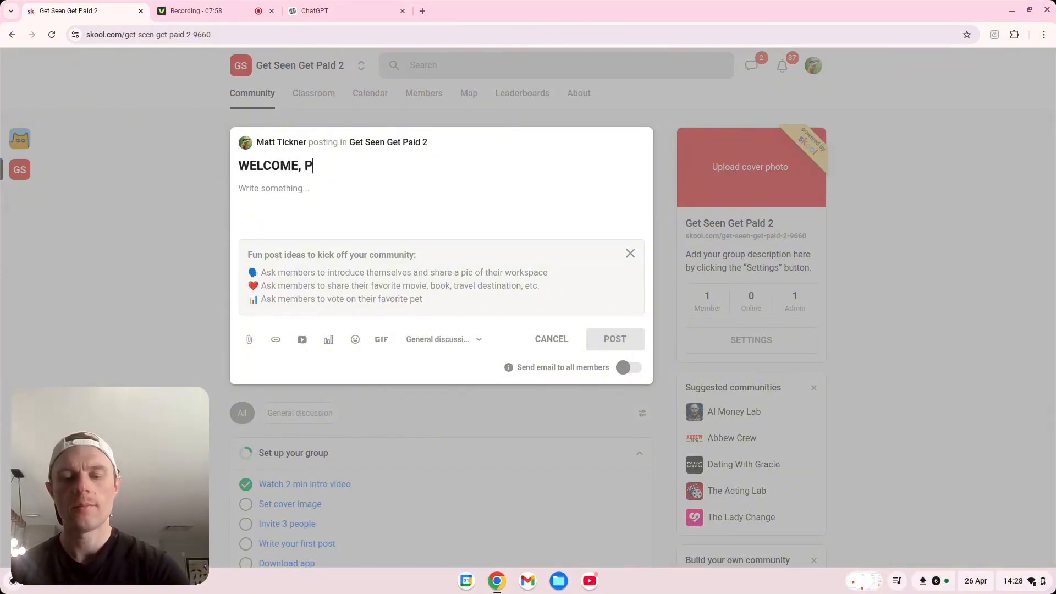
text(LEASE WAC)
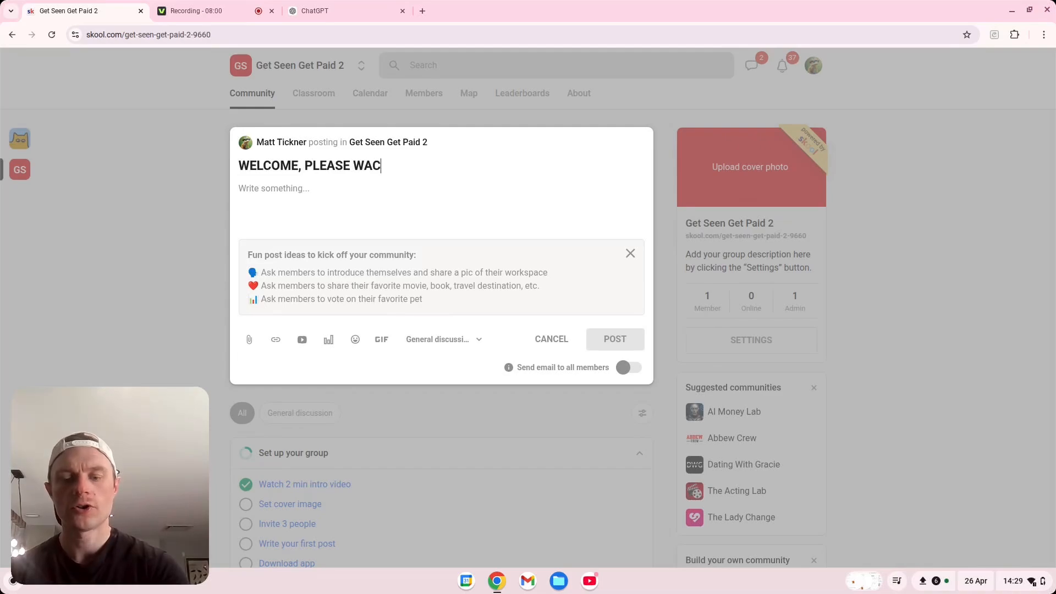
key(BackSpace)
text(TCH T)
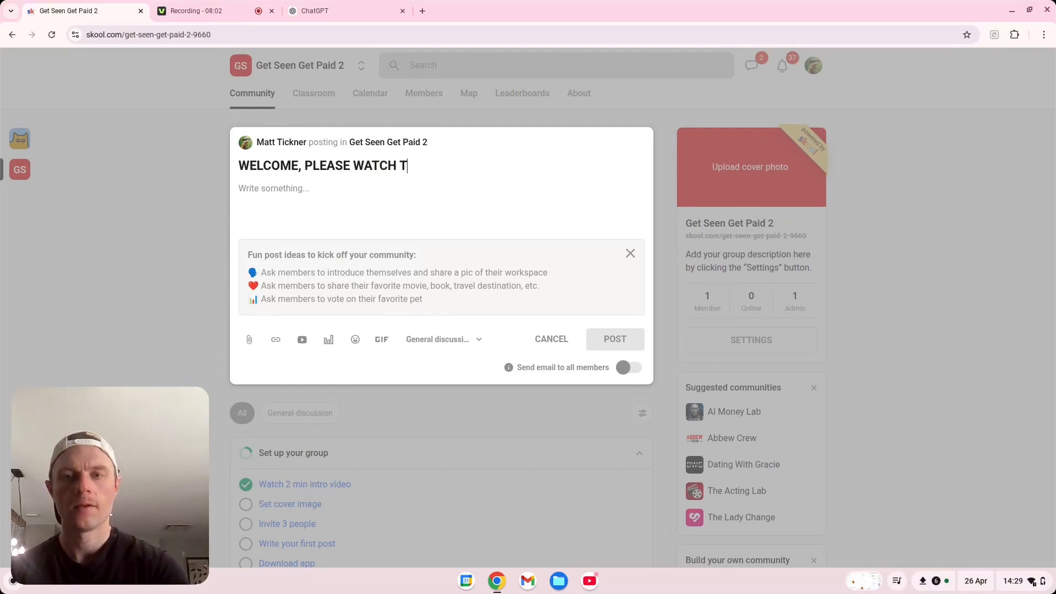
text(HE VIDEO )
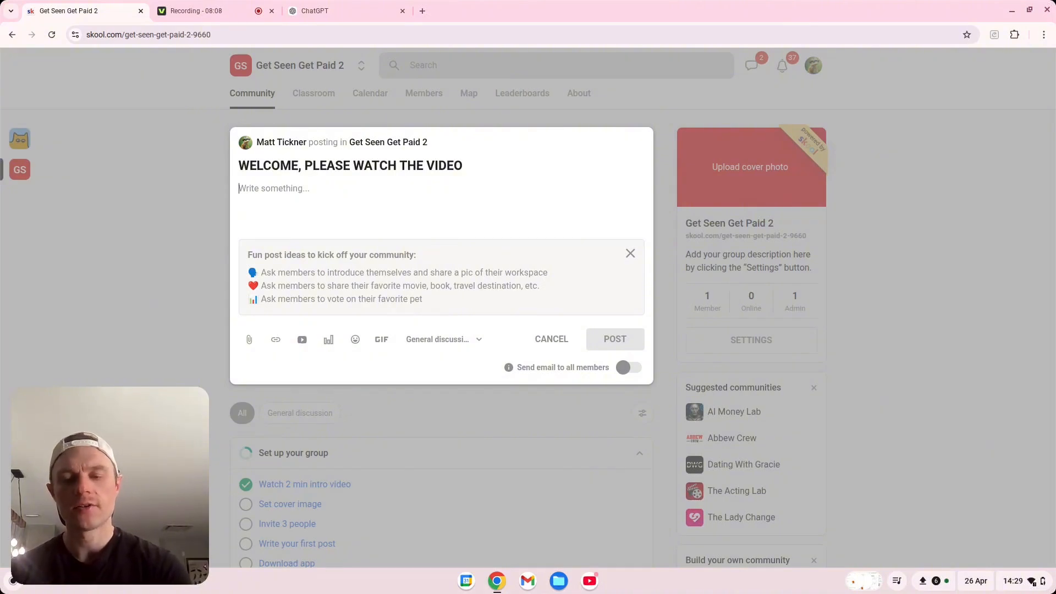
Step: Write the post body "It's great to have you here, I'm super excited to see you all suceed in your online businesss venture."
text(It's gre)
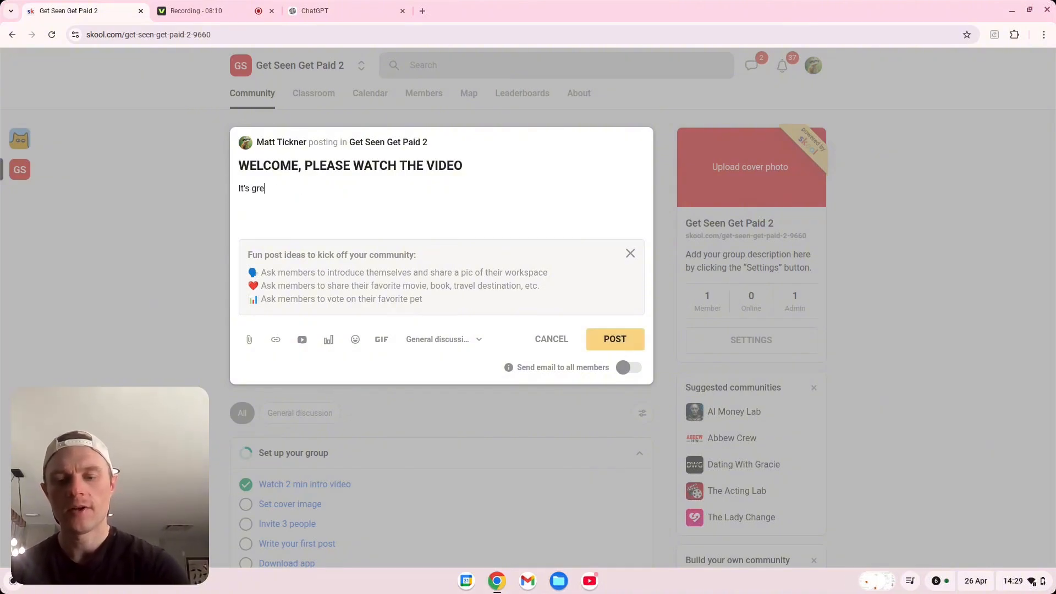
text(at to have you here)
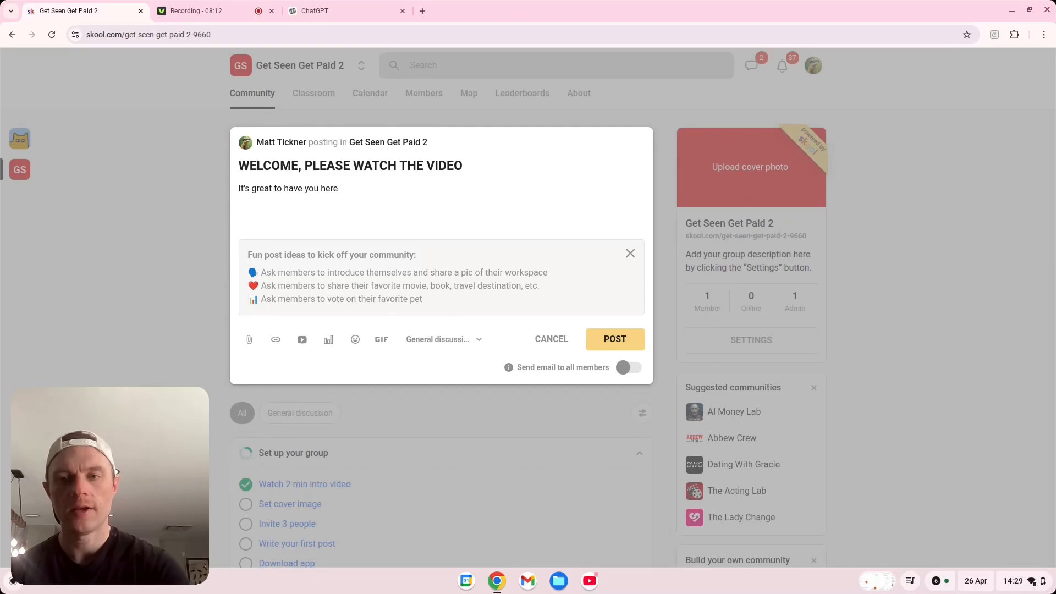
text(, I'm super)
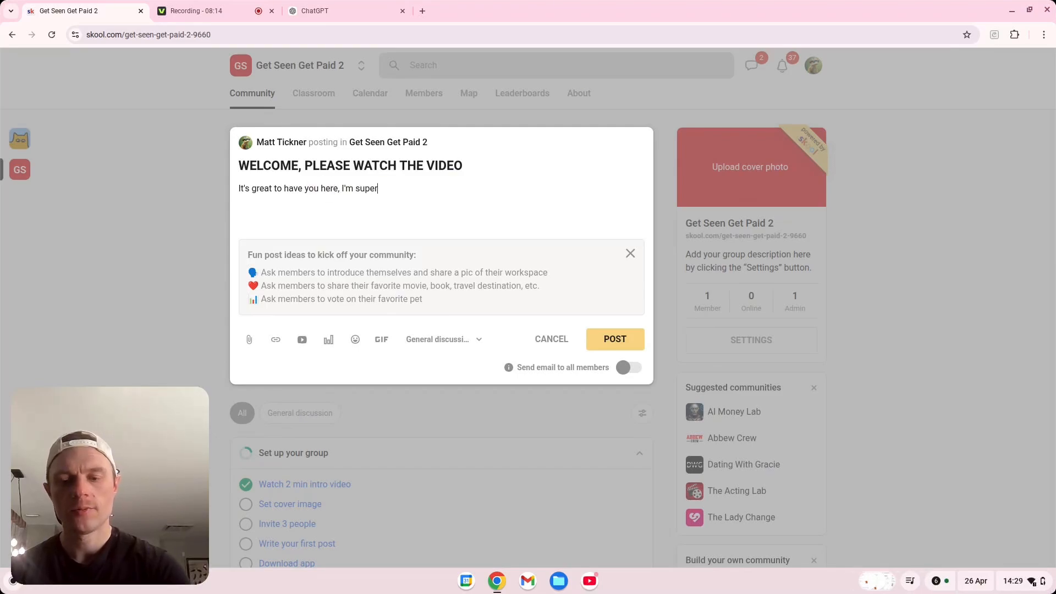
text( excited to see )
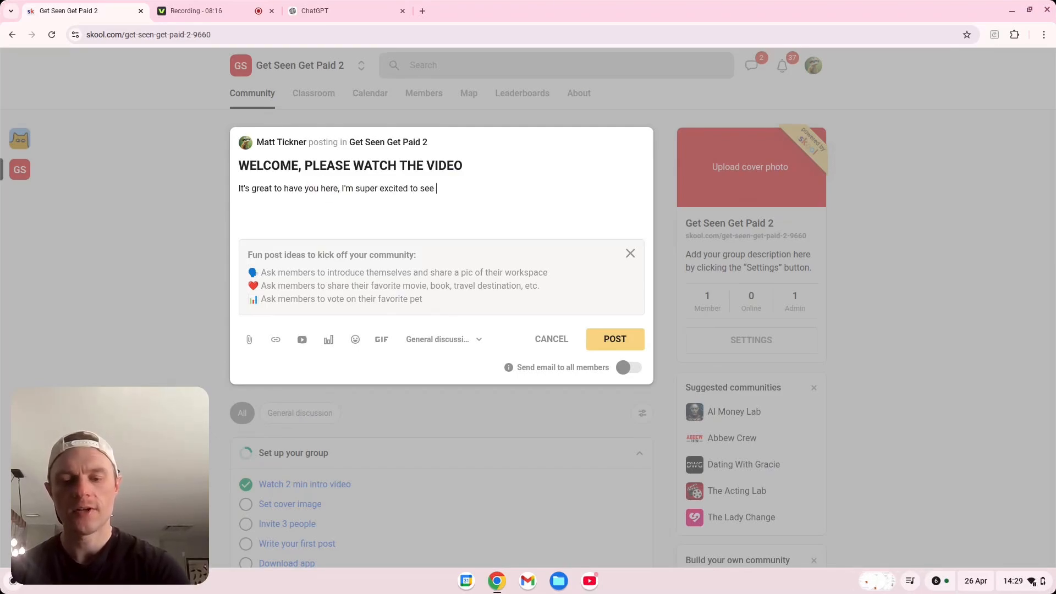
text(you all suceed)
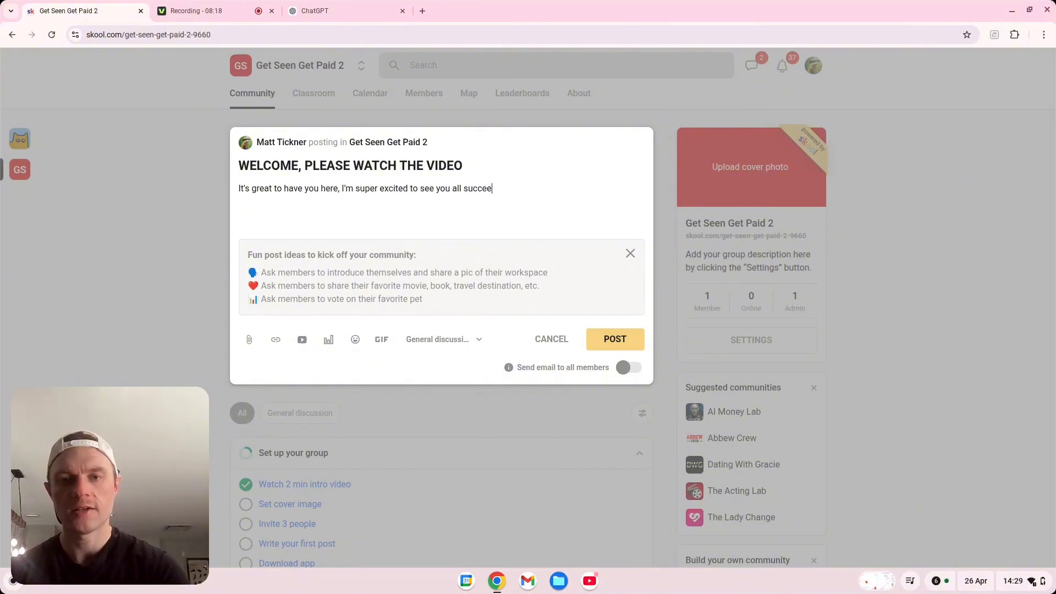
key(BackSpace)
key(BackSpace)
key(BackSpace)
text(e you all suceed)
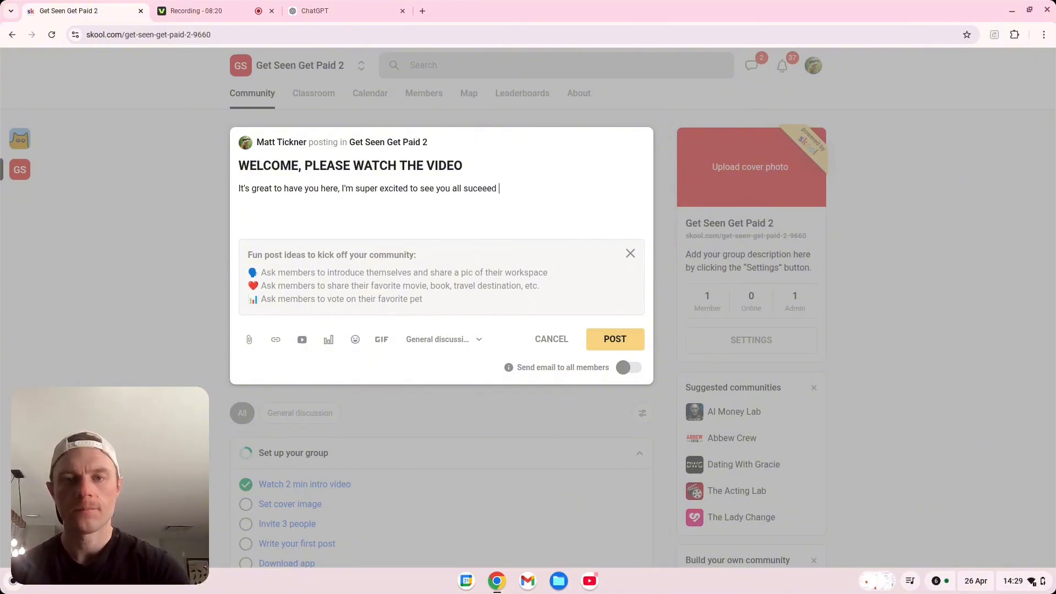
text( i)
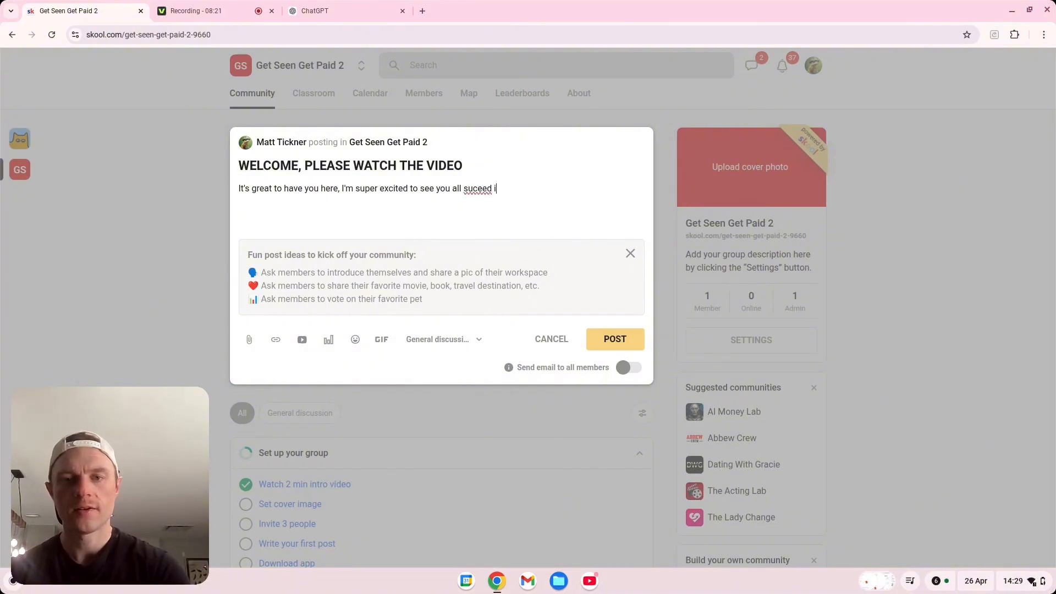
text(n your )
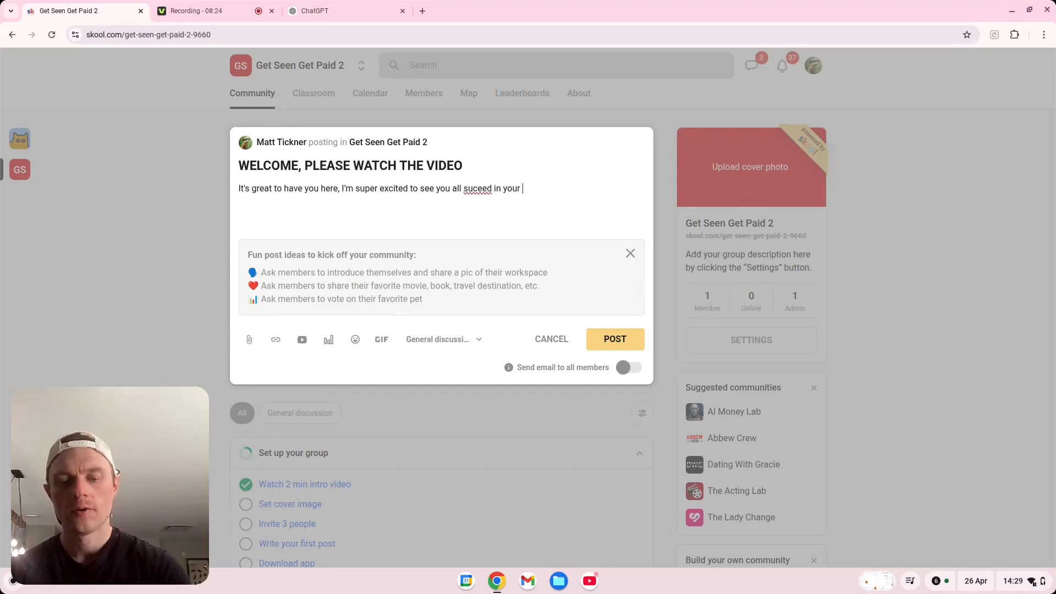
text(online businesss venyre)
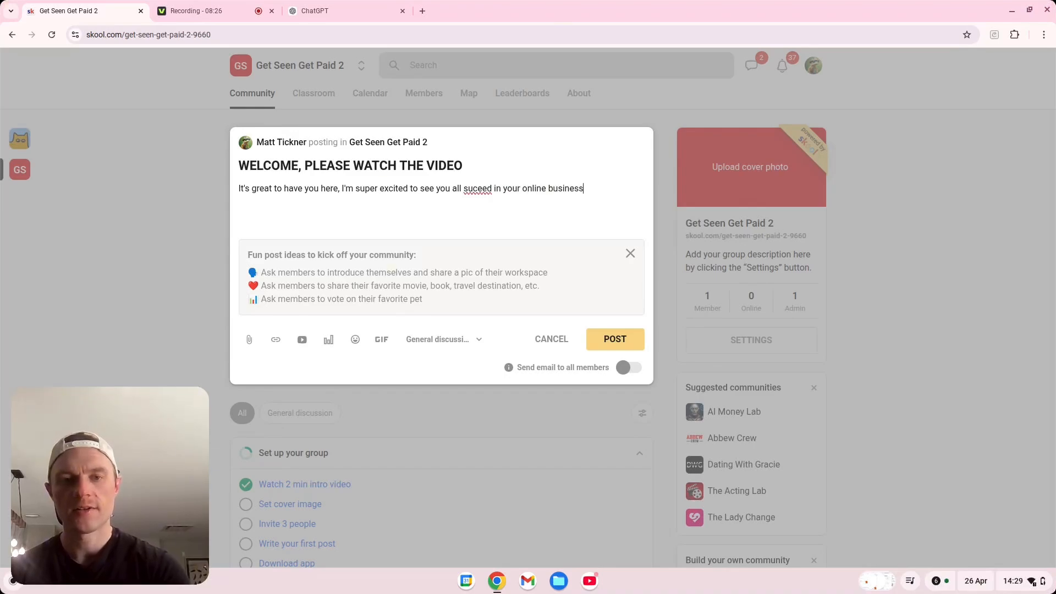
key(BackSpace)
key(BackSpace)
key(BackSpace)
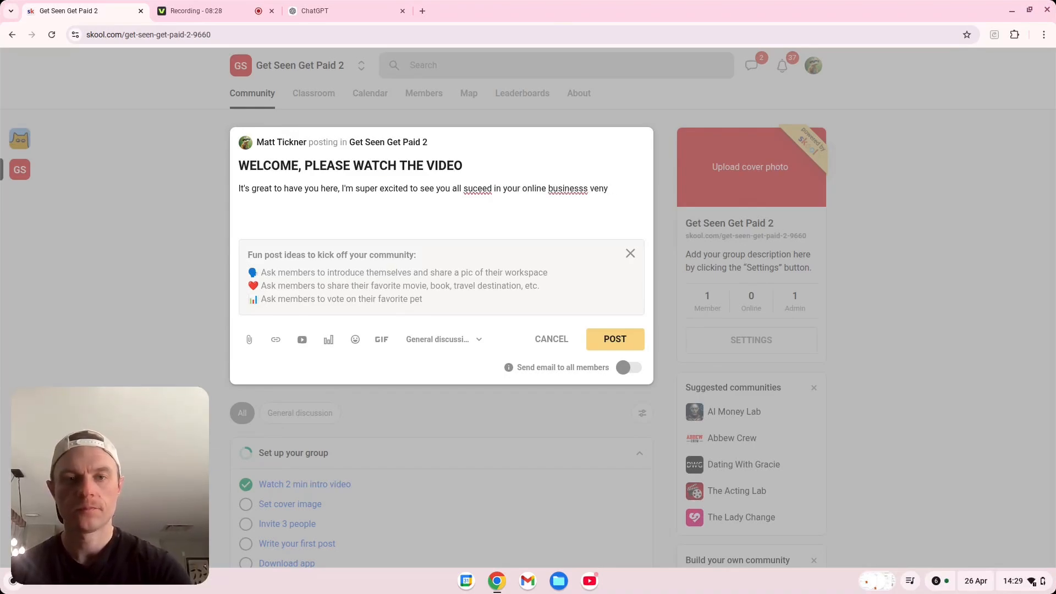
text(ture.)
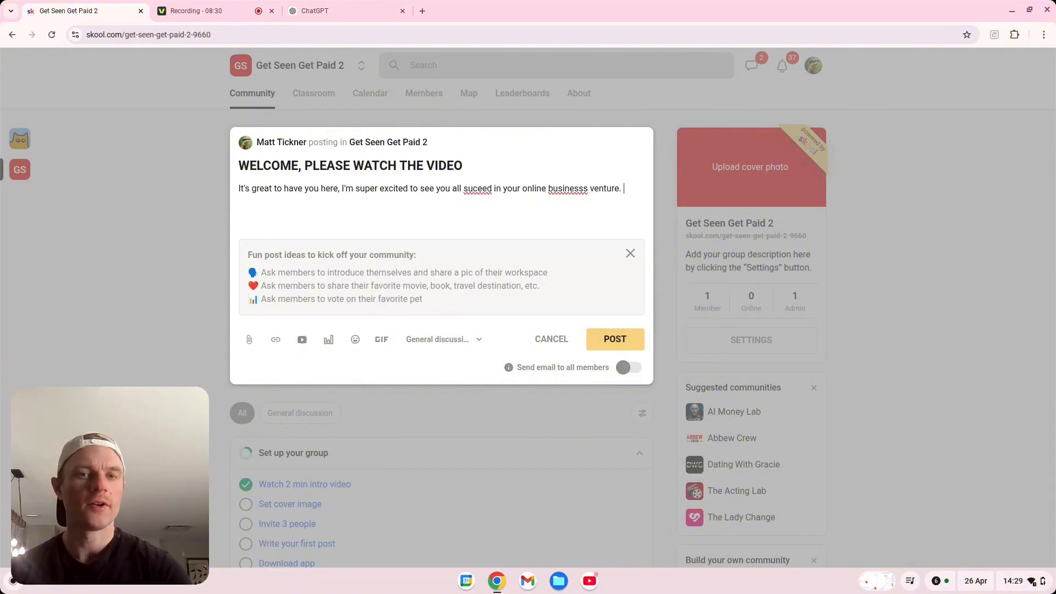
Step: Correct the misspelled words to "succeed" and "business" in the post body and publish the post
click(477, 189)
text(c)
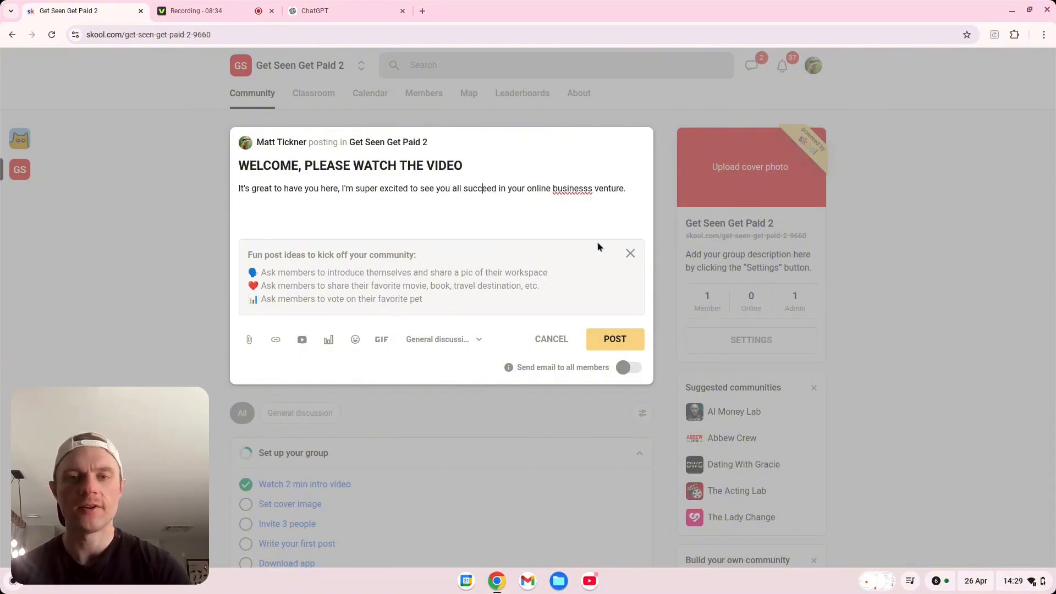
click(588, 189)
key(BackSpace)
click(615, 340)
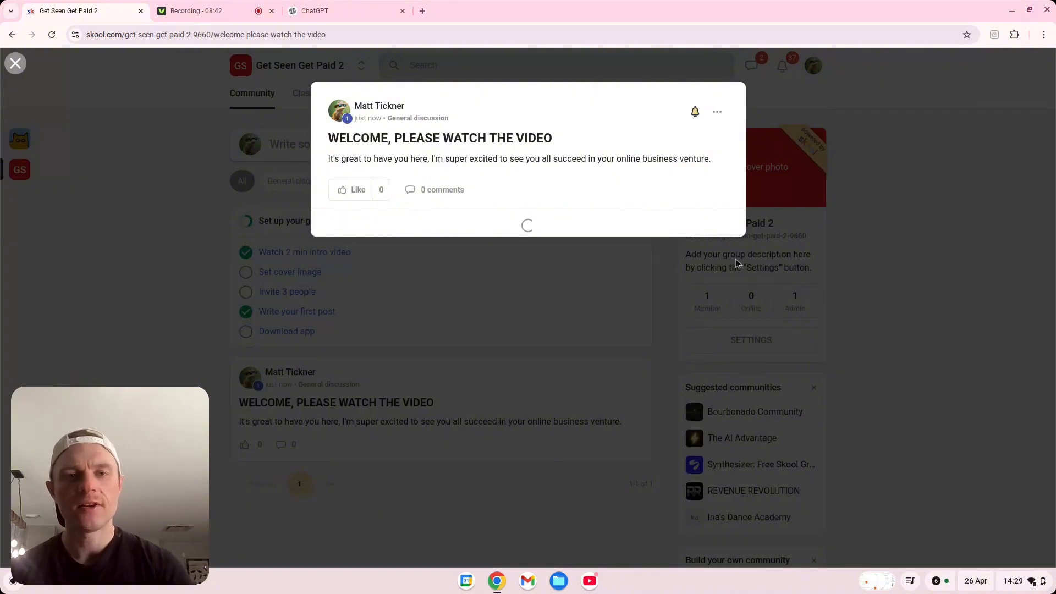
Step: Examine the published welcome post's available actions, such as pinning it to the feed, and close the post
click(718, 113)
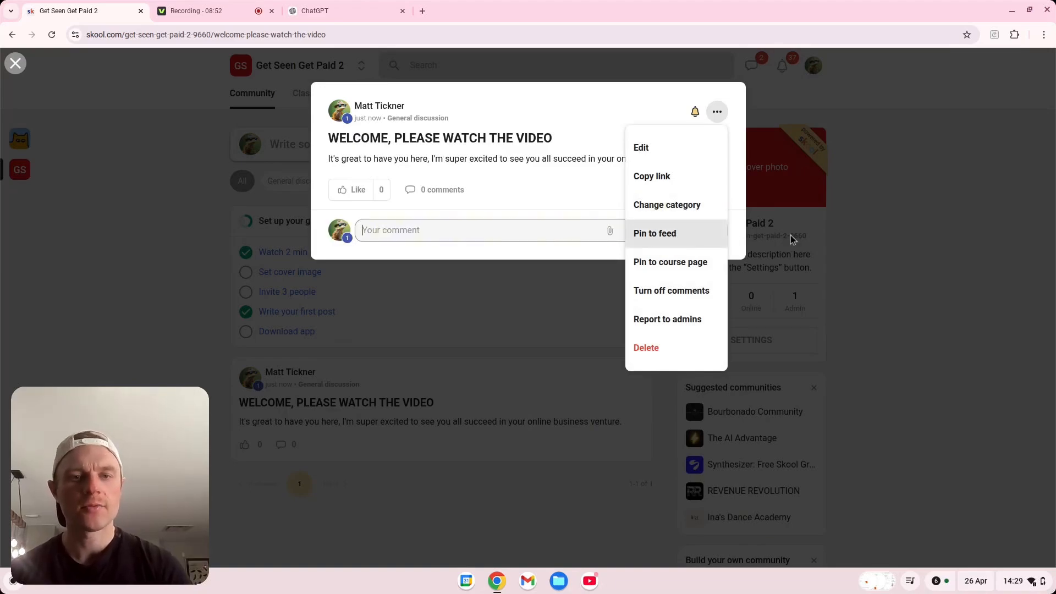
click(840, 162)
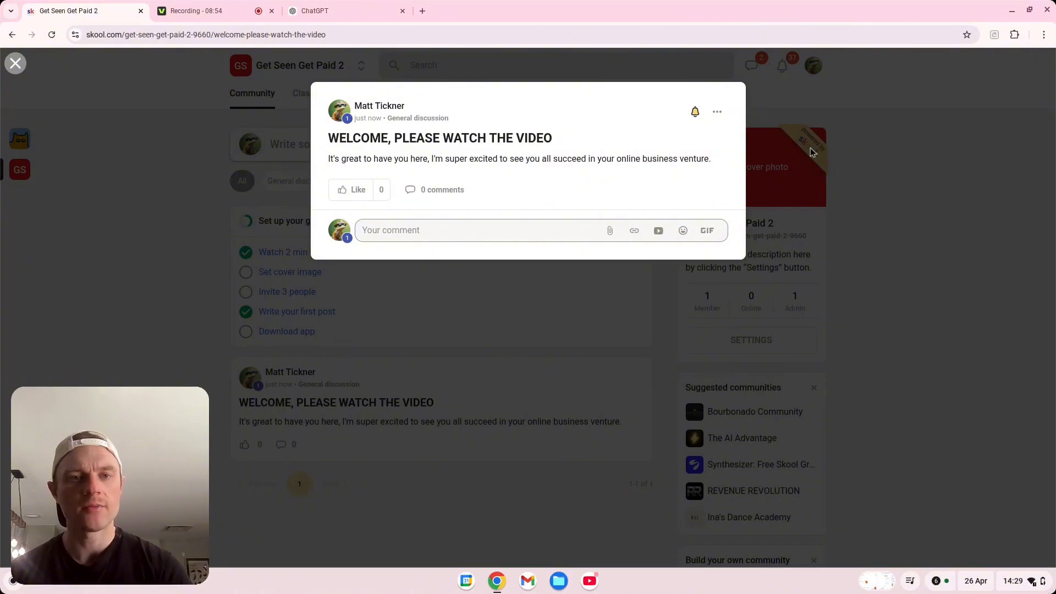
click(839, 162)
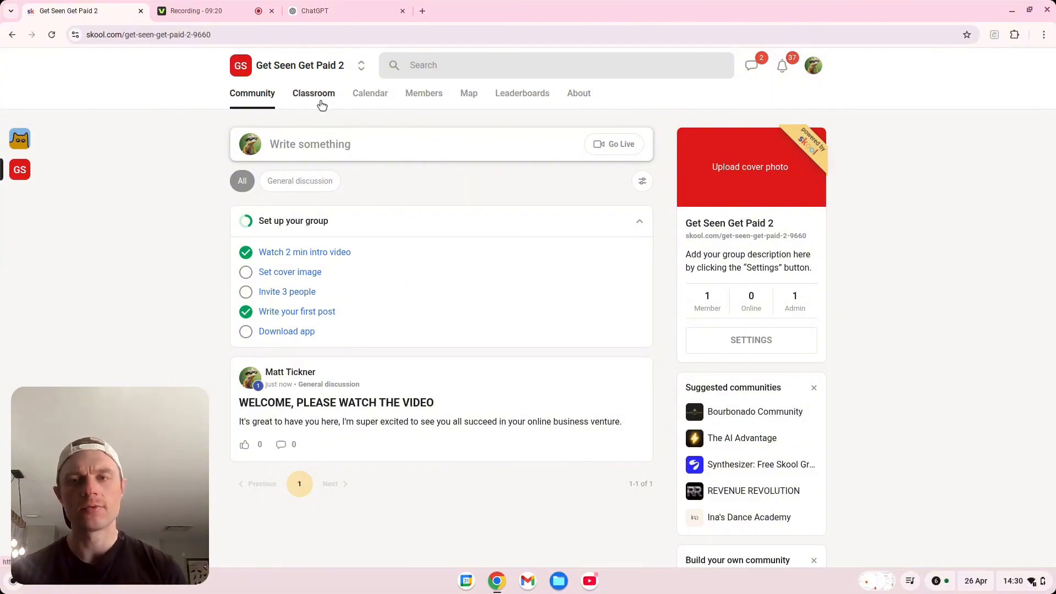
Step: Start a new course in the group's classroom, name it "Get Seen Get Paid" and begin editing its description
click(321, 104)
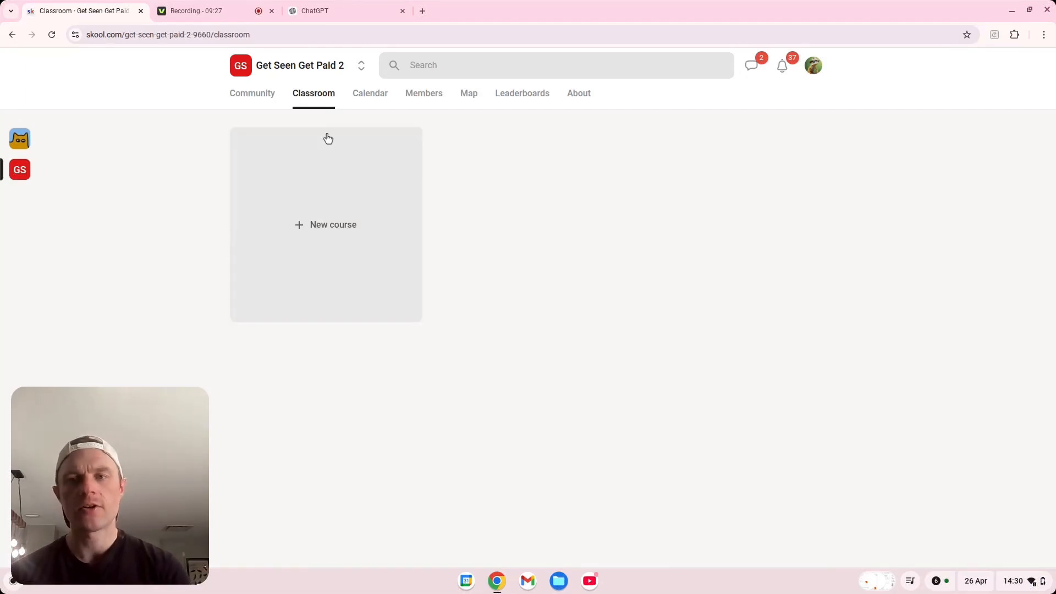
click(327, 268)
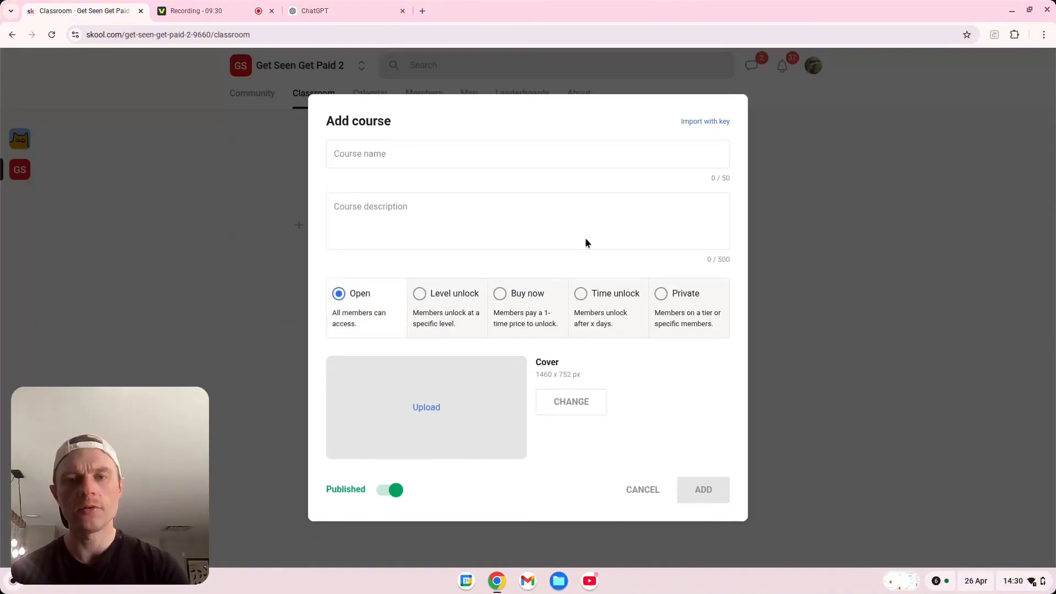
click(522, 144)
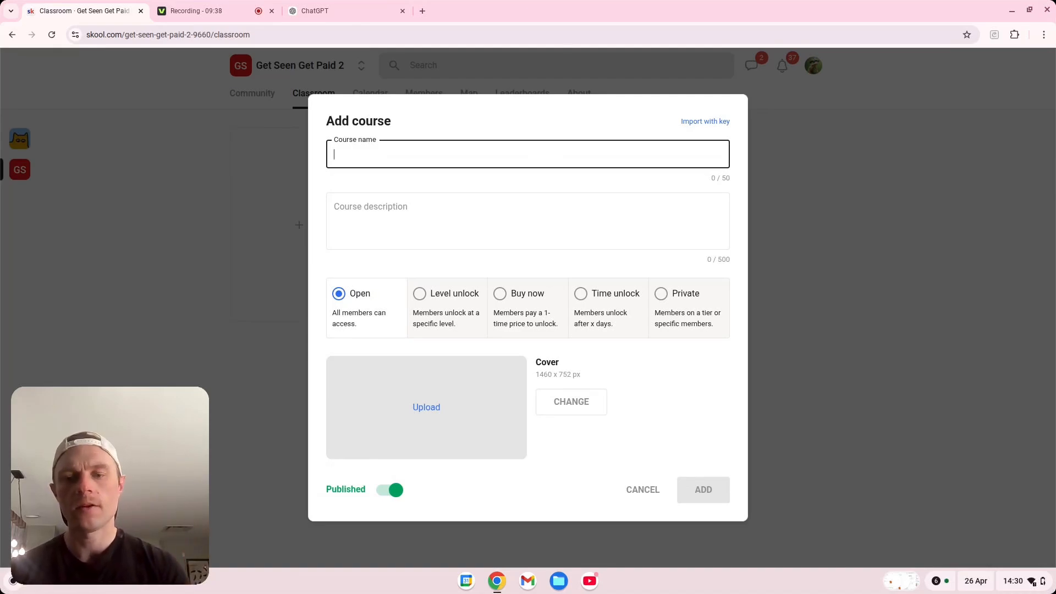
text(G)
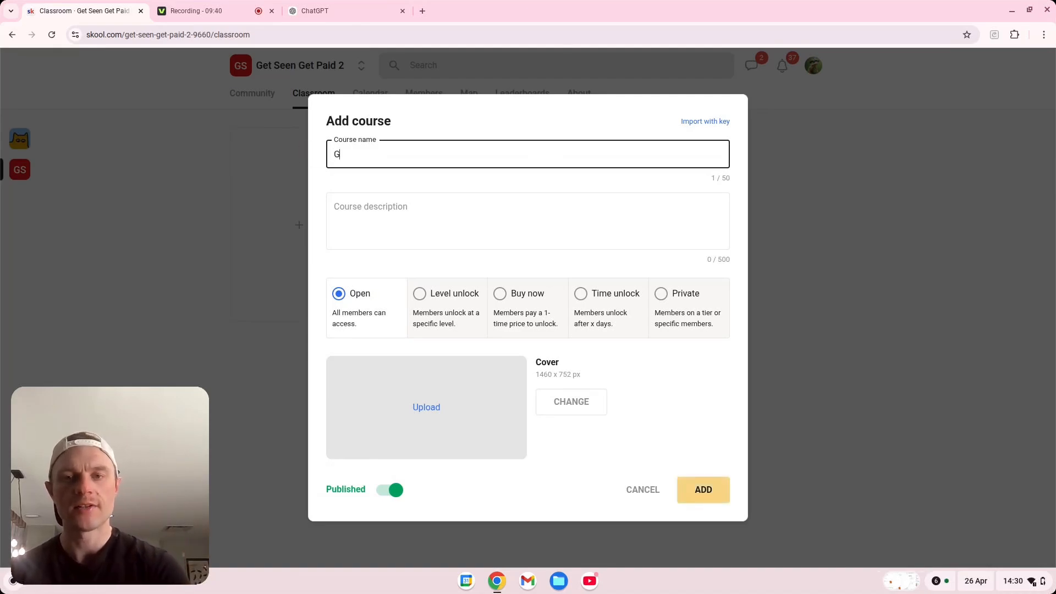
text(et Seen )
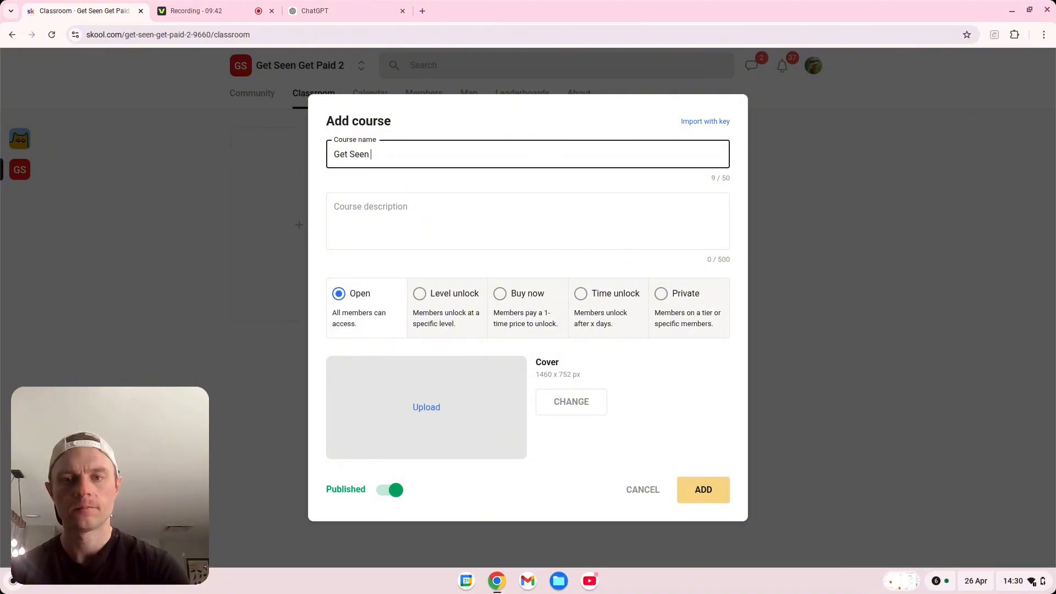
text(Get Paid)
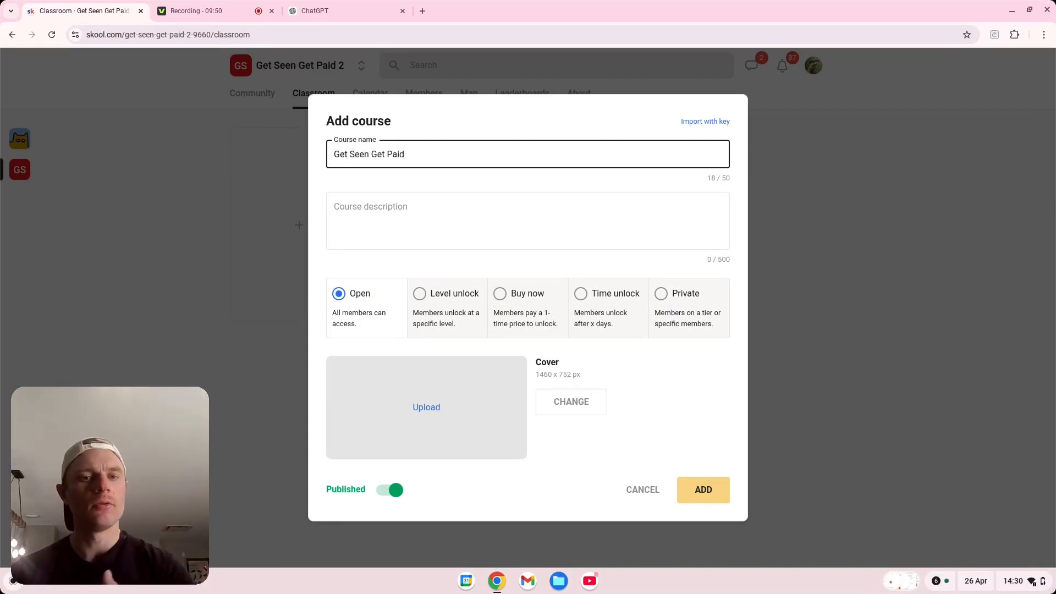
click(397, 230)
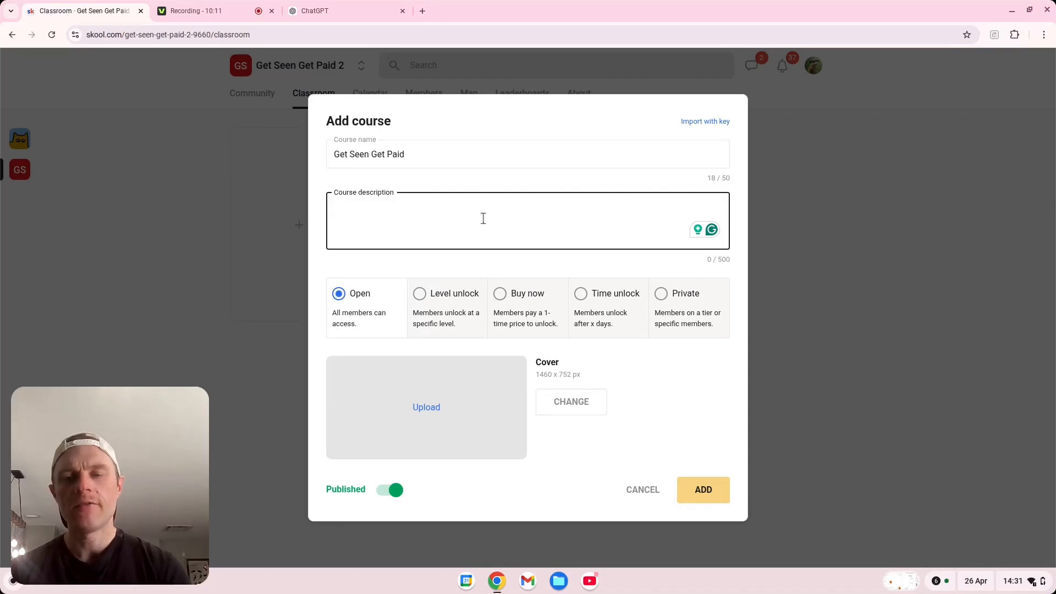
Step: Switch to ChatGPT and begin a new prompt with the word "I", dismissing the screen search overlay
click(334, 8)
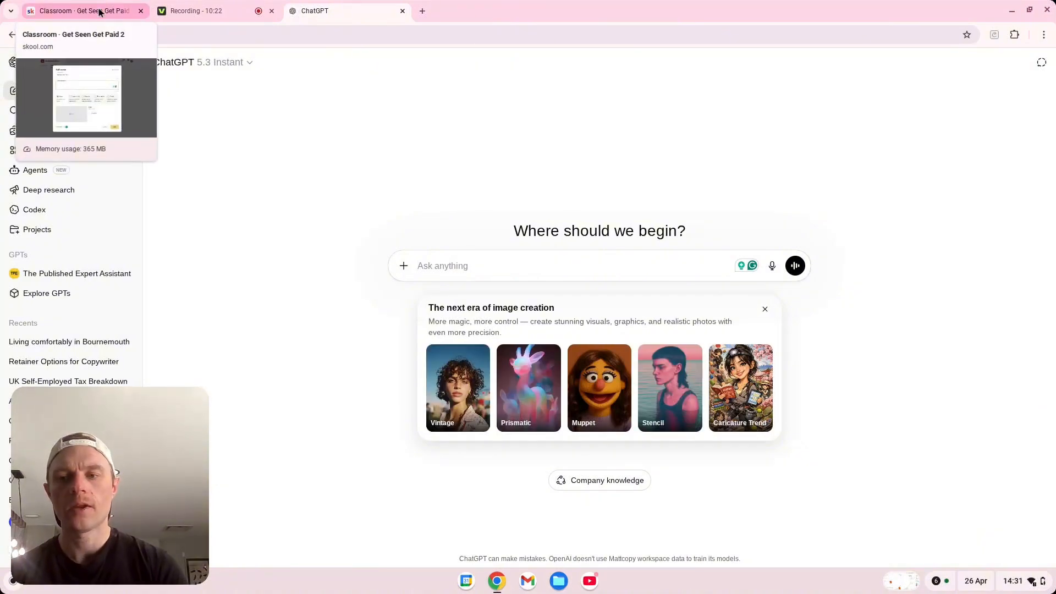
scroll(435, 170, up, 5)
scroll(465, 192, right, 2)
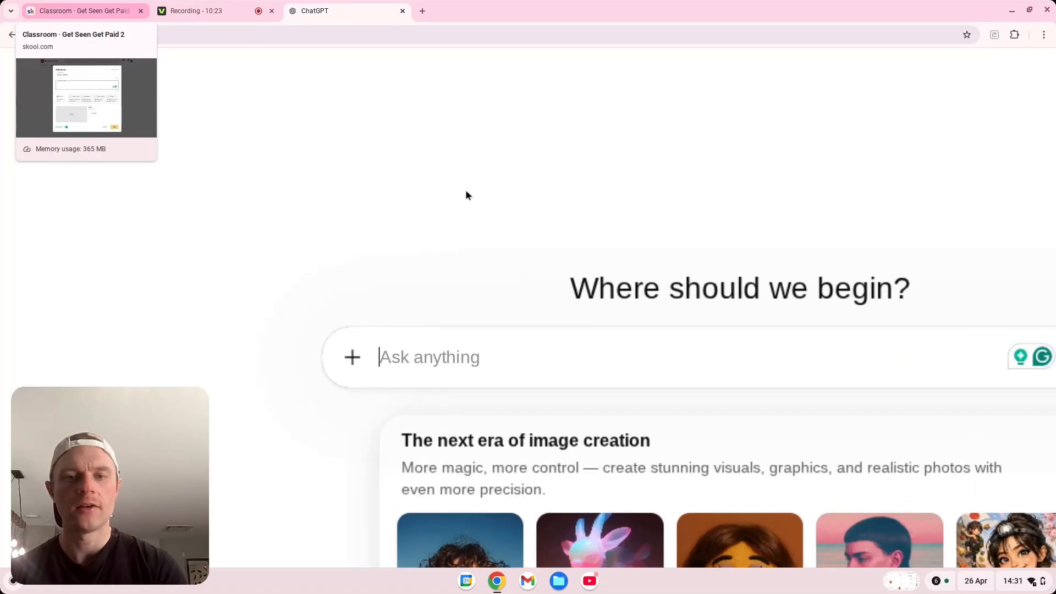
click(388, 356)
key(super)
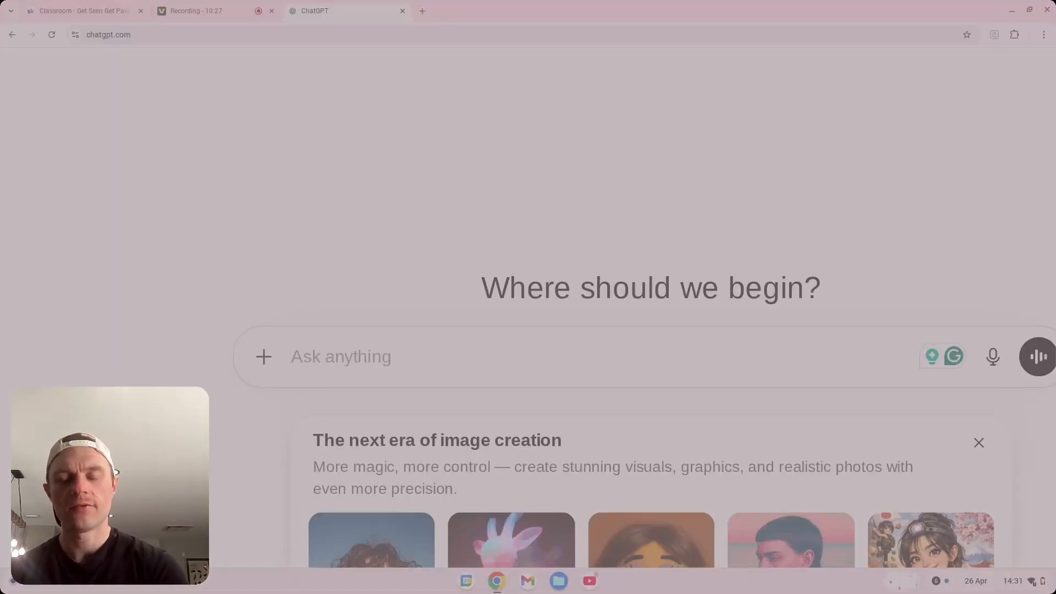
text(I)
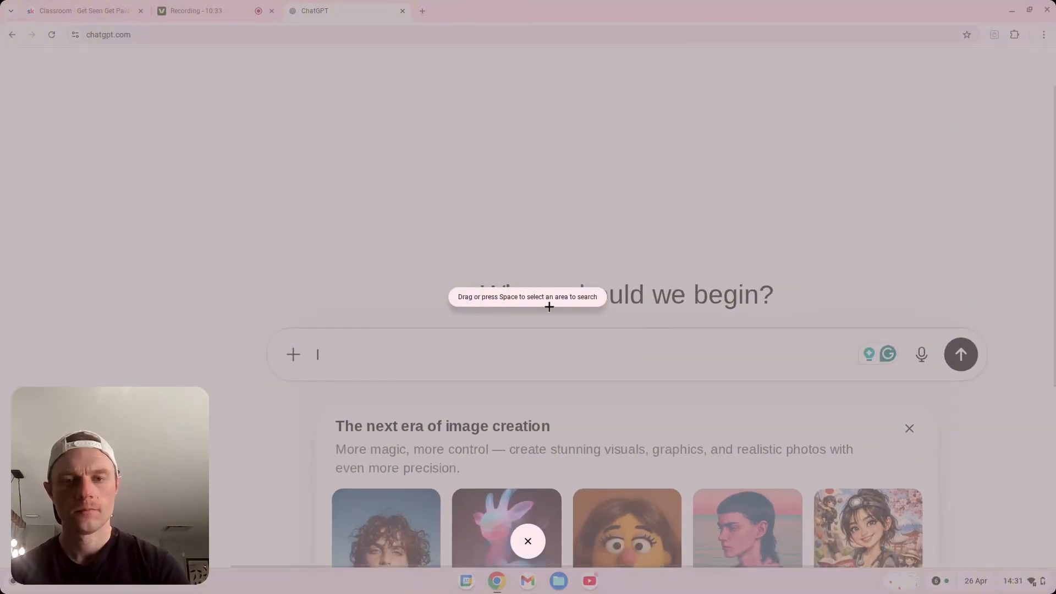
click(534, 307)
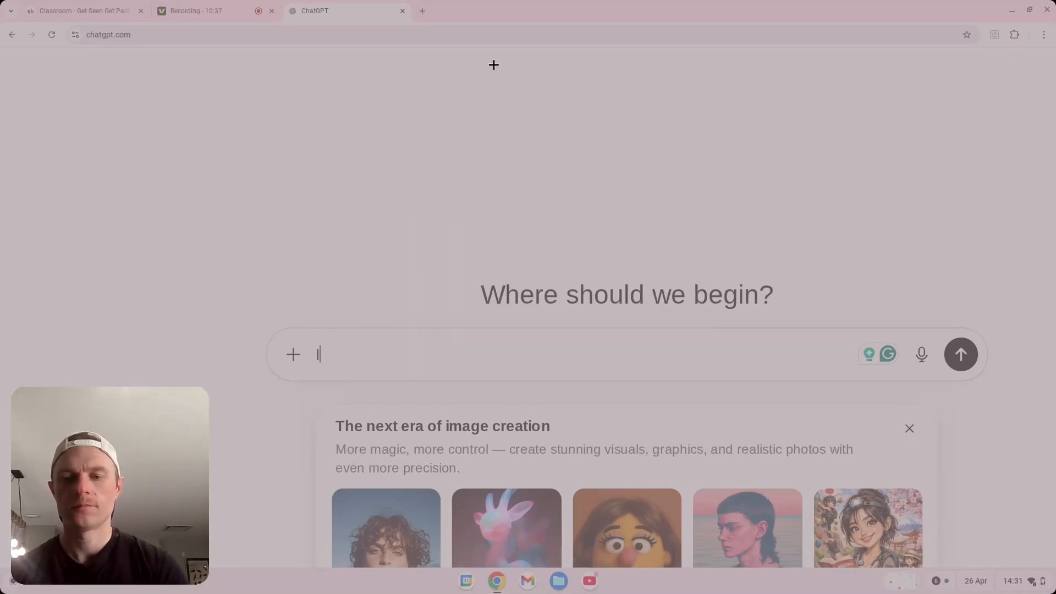
key(Escape)
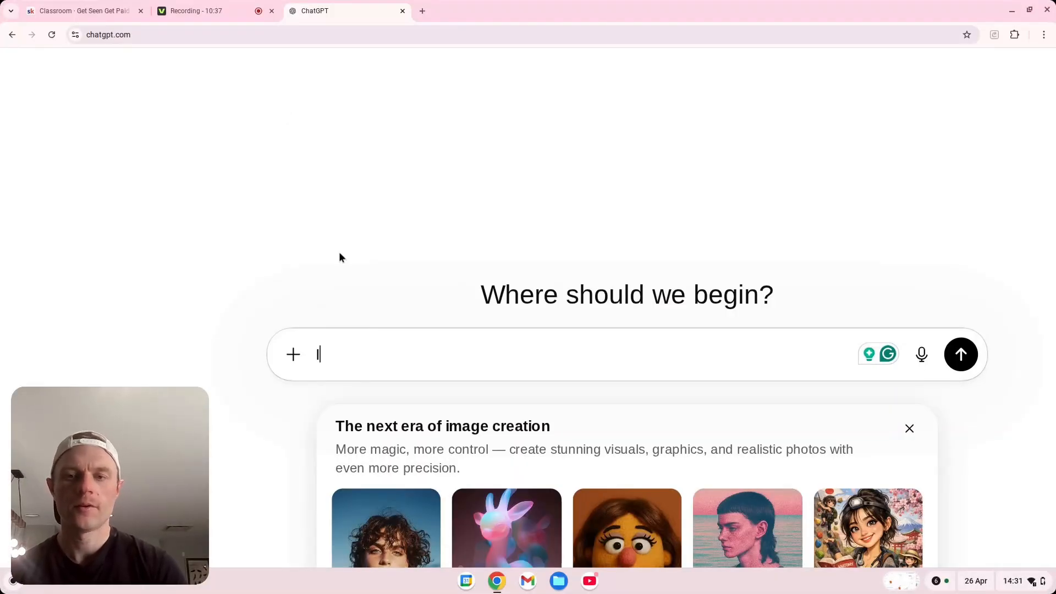
scroll(339, 253, down, 2)
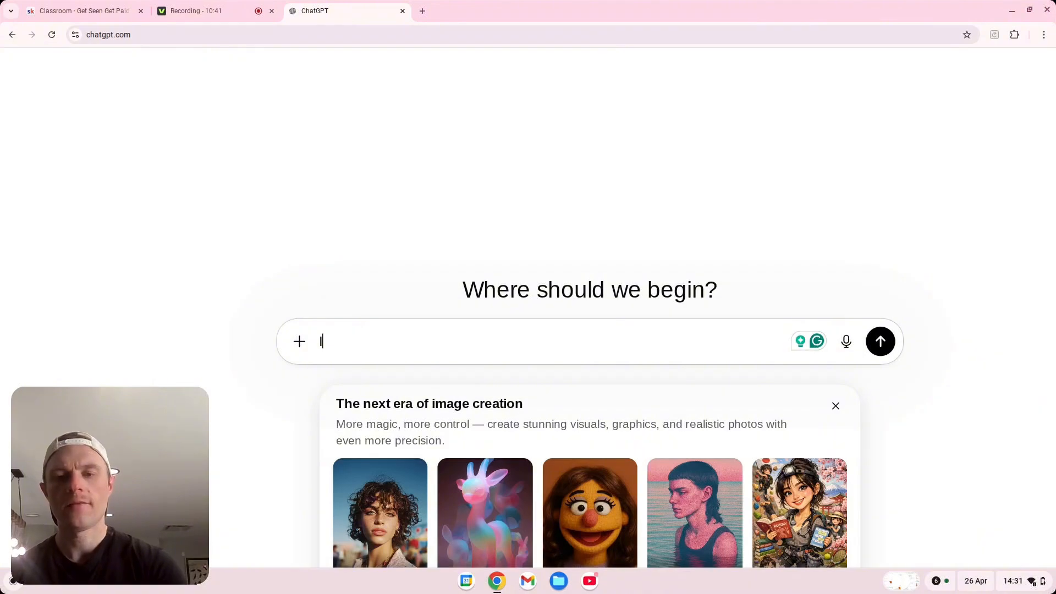
Step: Continue the prompt with "have a fitness busines, and i'm selling fat loss for women over 40"
text(have a fitne)
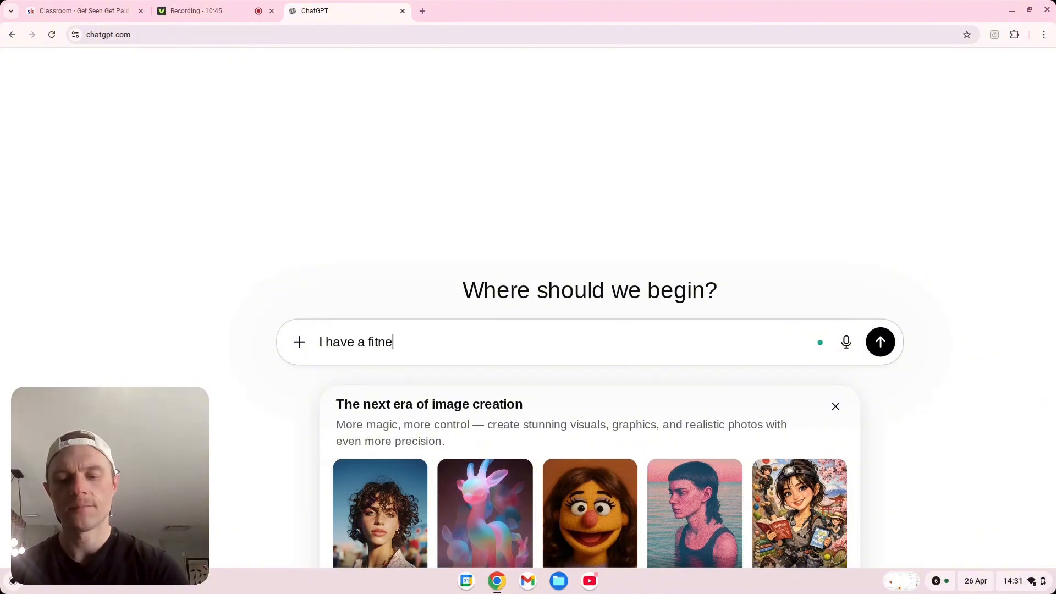
text(ss busines, )
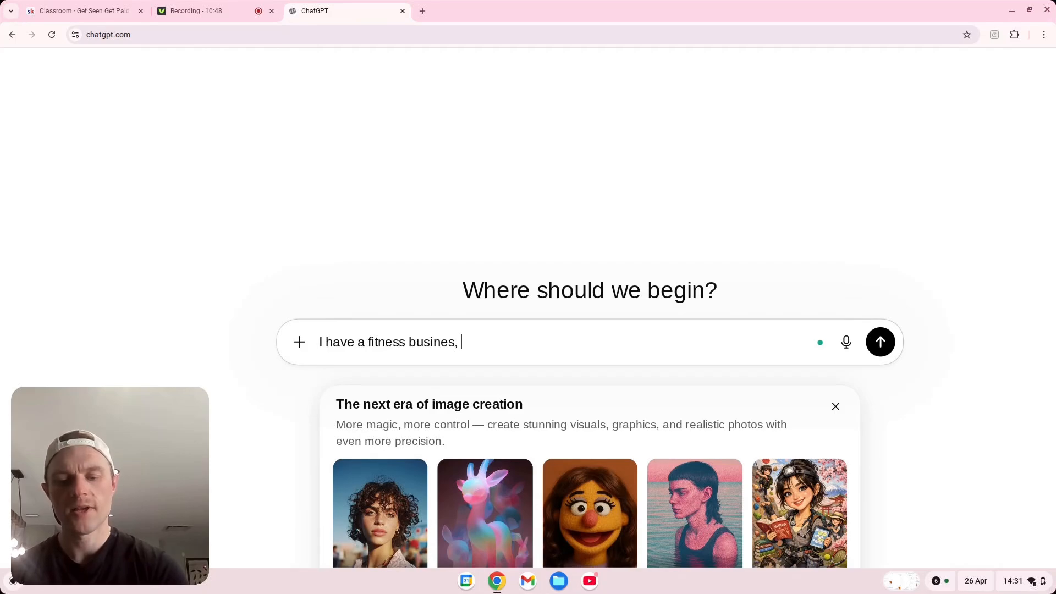
text(and i'm selling fat)
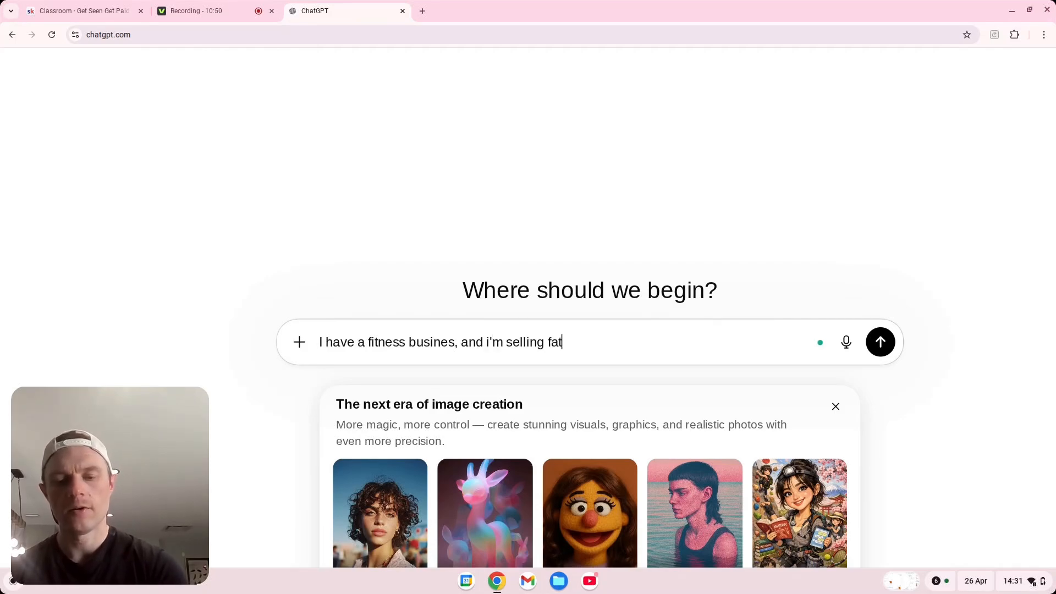
text( loss for women )
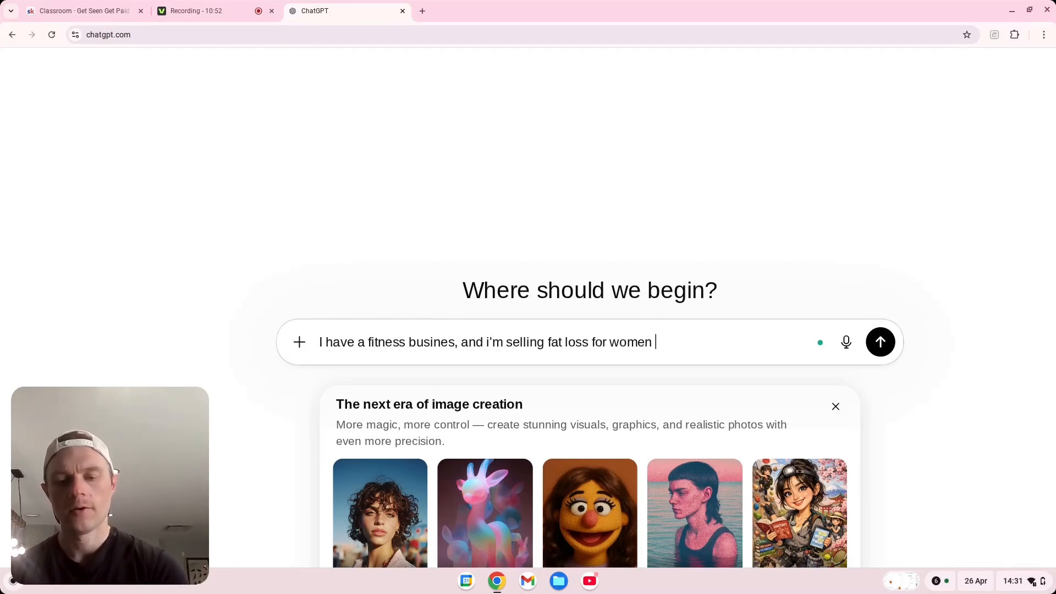
text(over 40 )
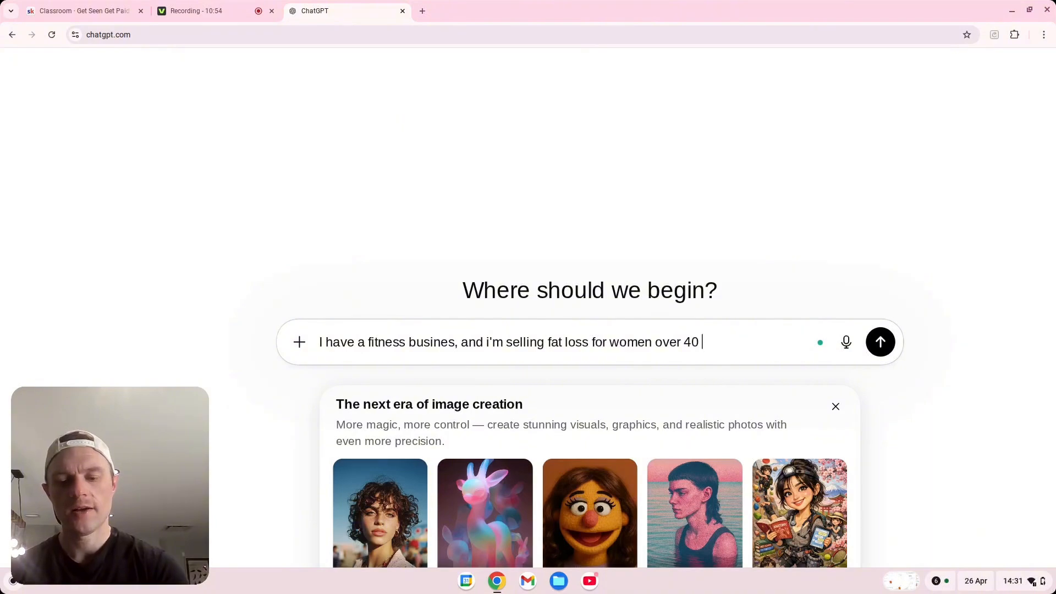
Step: Extend the prompt with "navagating menapause, can you give me a course description"
text(navigting)
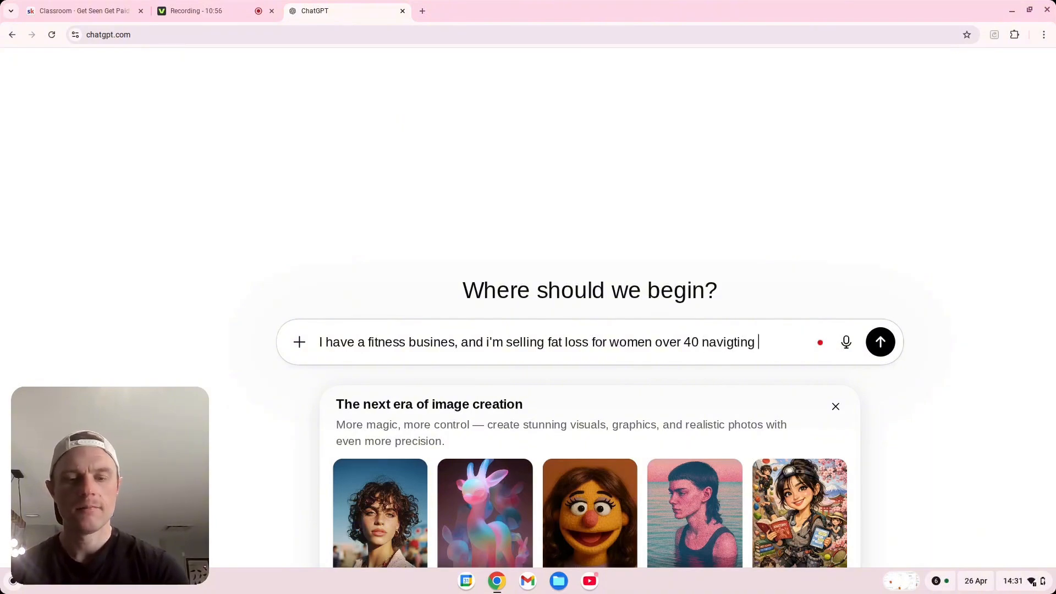
key(BackSpace)
key(BackSpace)
key(BackSpace)
key(BackSpace)
key(BackSpace)
key(BackSpace)
key(BackSpace)
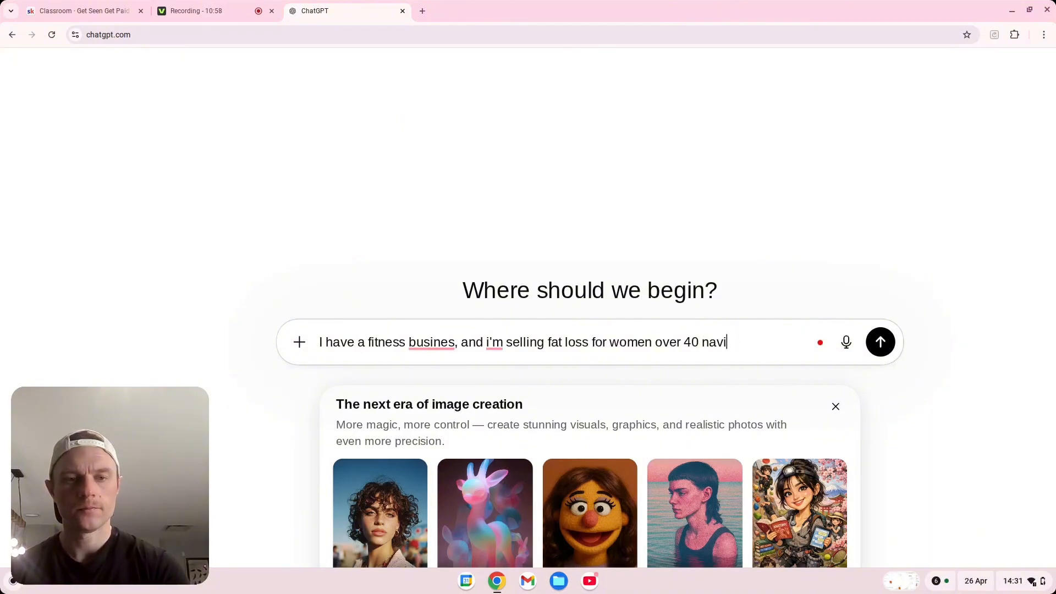
text(agating menau)
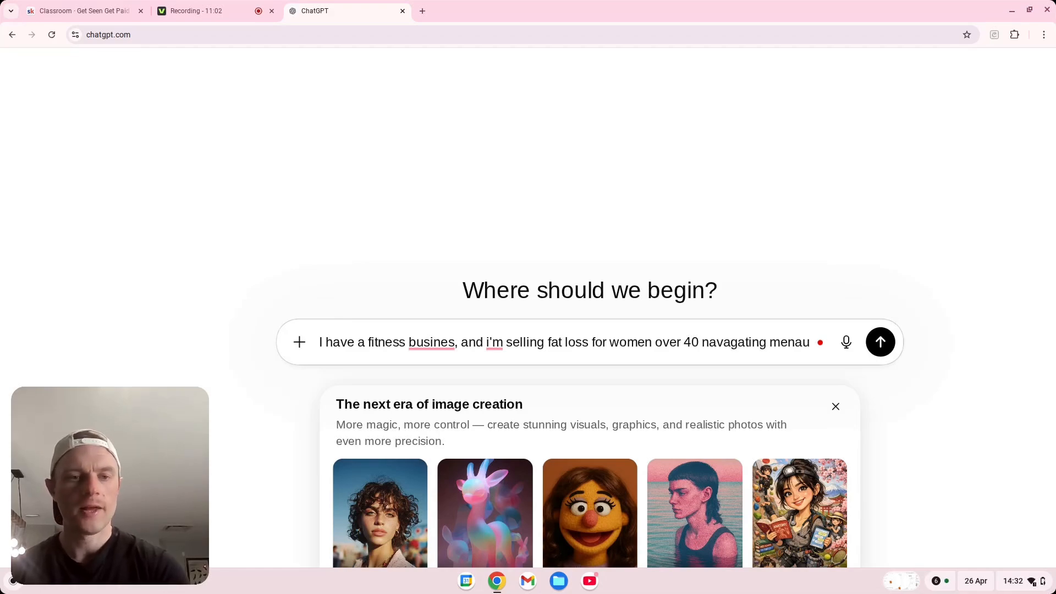
key(BackSpace)
text(pa)
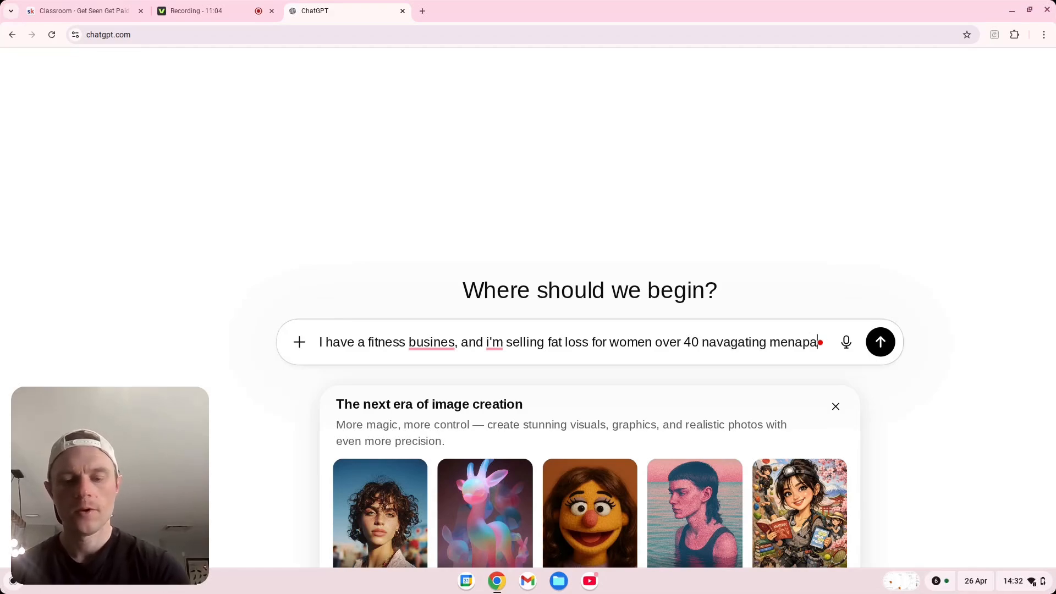
text(use, can you gi)
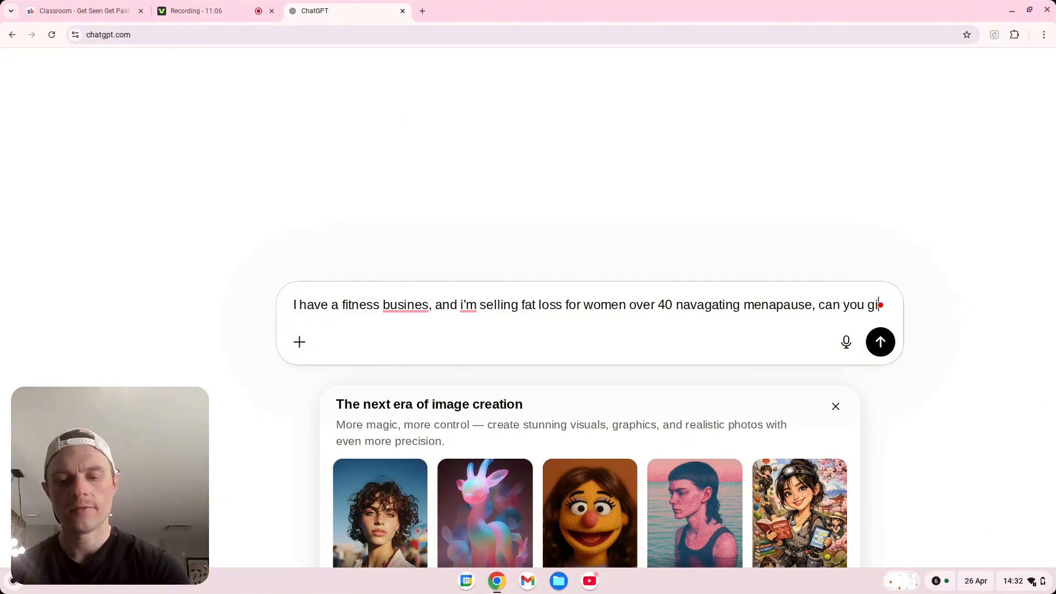
text(ve me a cour)
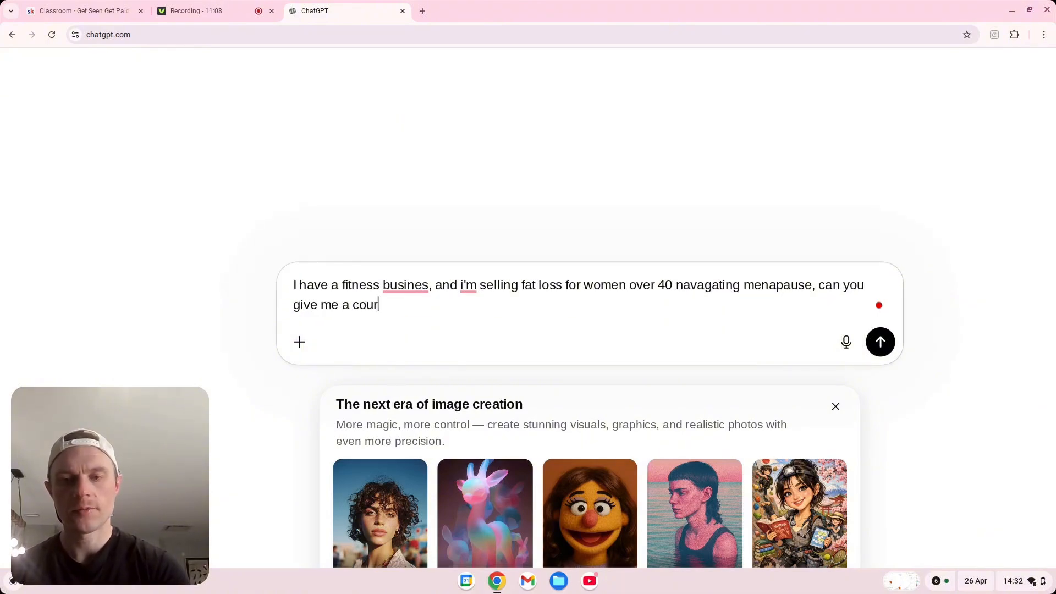
text(se desc)
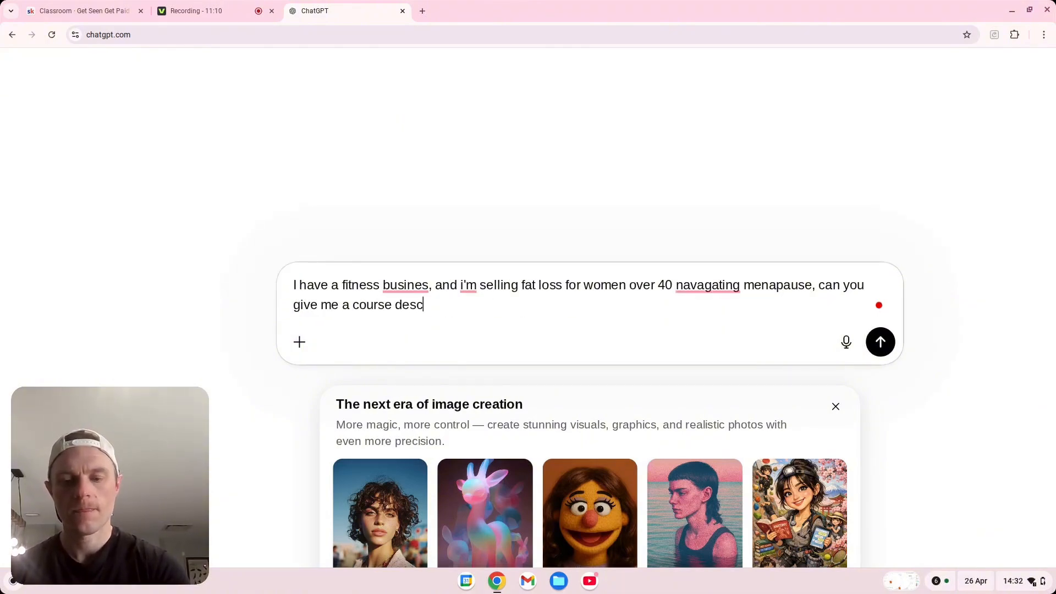
text(ription )
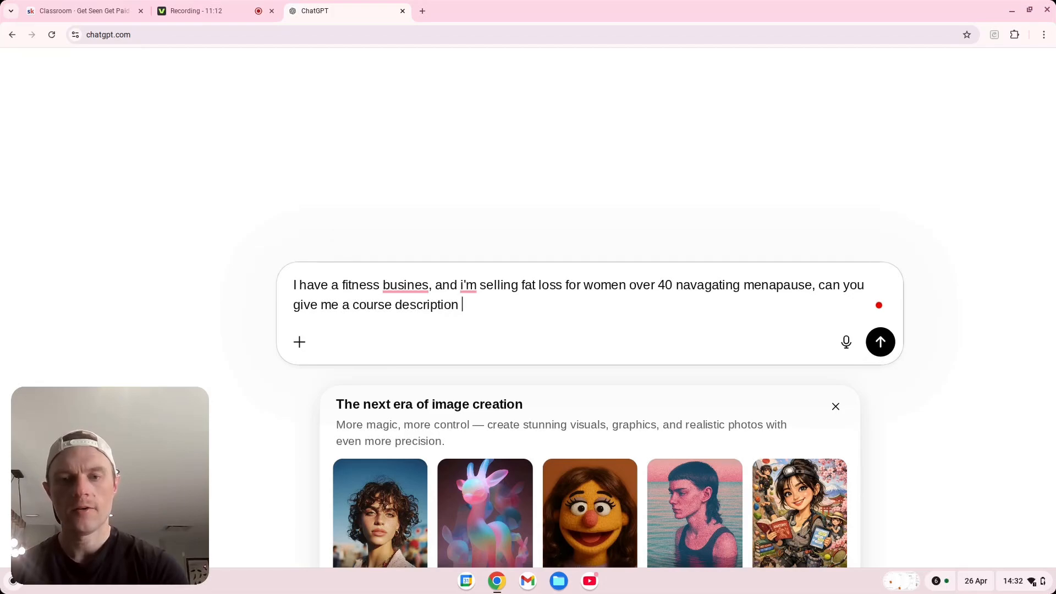
Step: Finish the prompt with "500 words max, emojies, course is called, win at 40" and send it
text(500 wo)
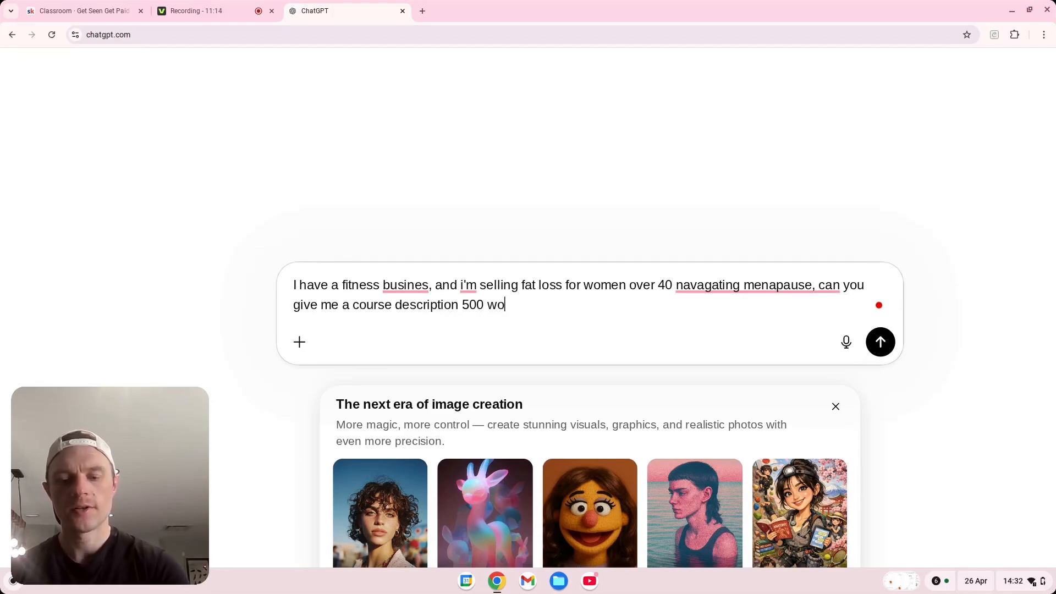
text(rds max, emo)
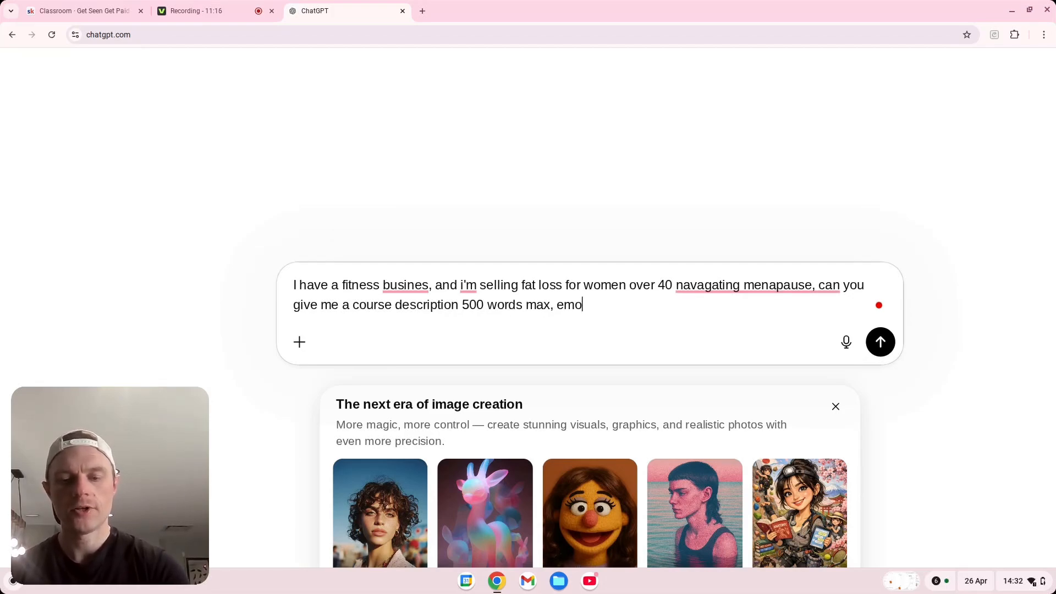
text(jies)
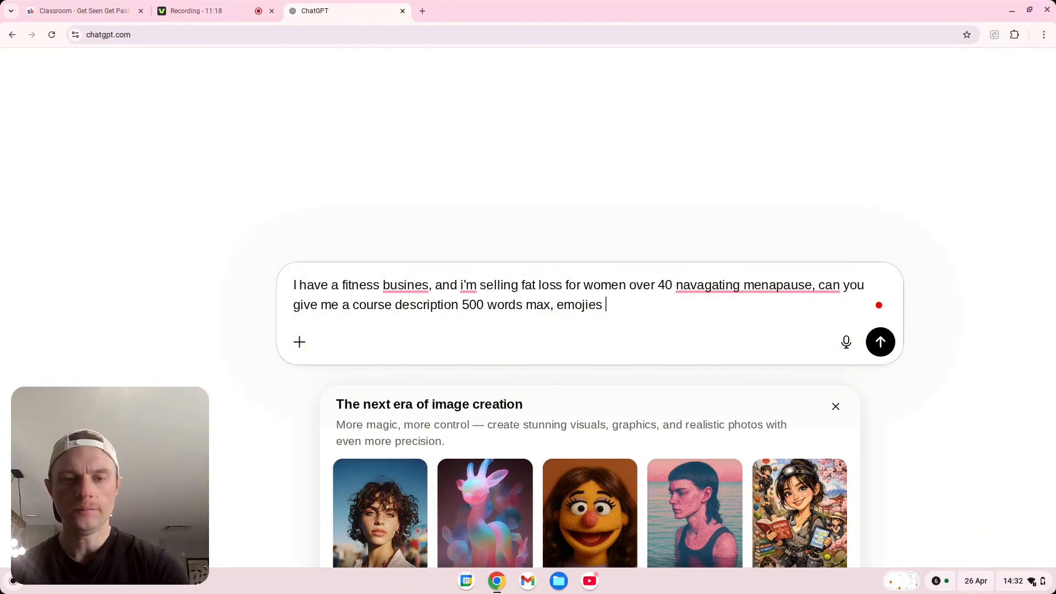
text(, co)
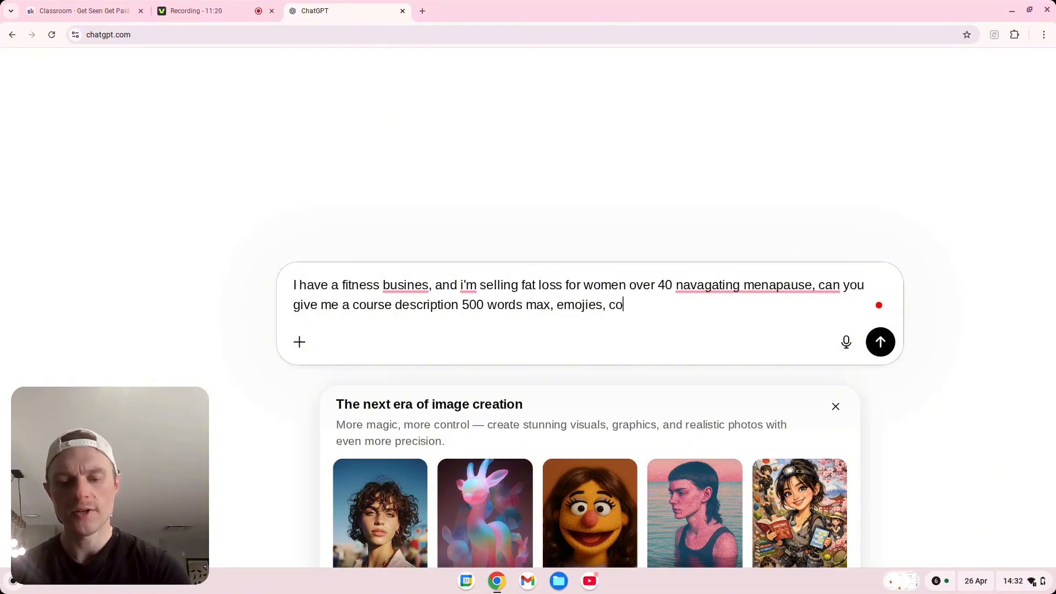
text(urse is called, )
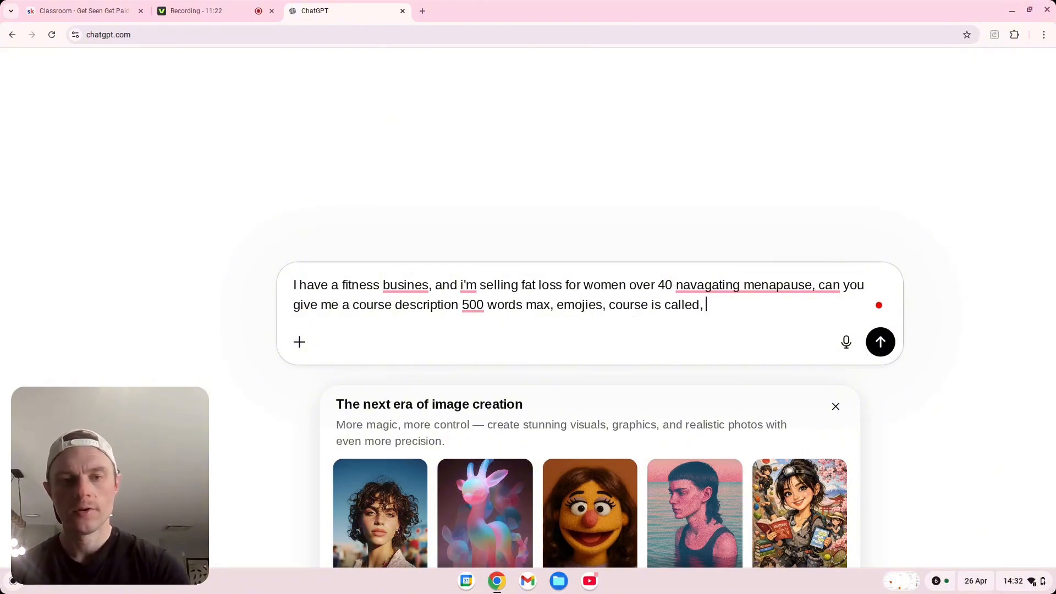
text(win at 4 )
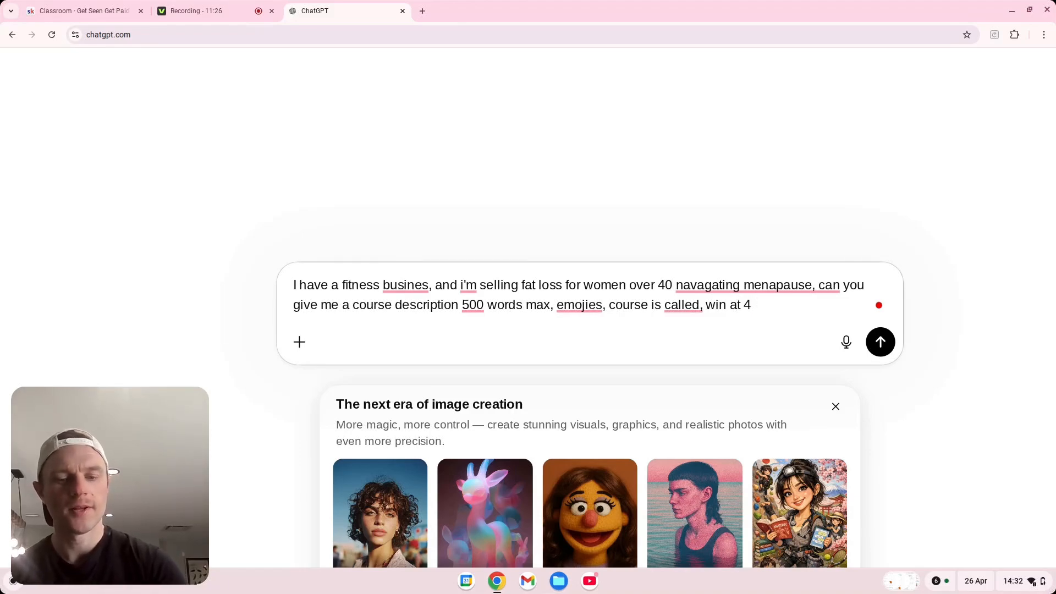
text(0)
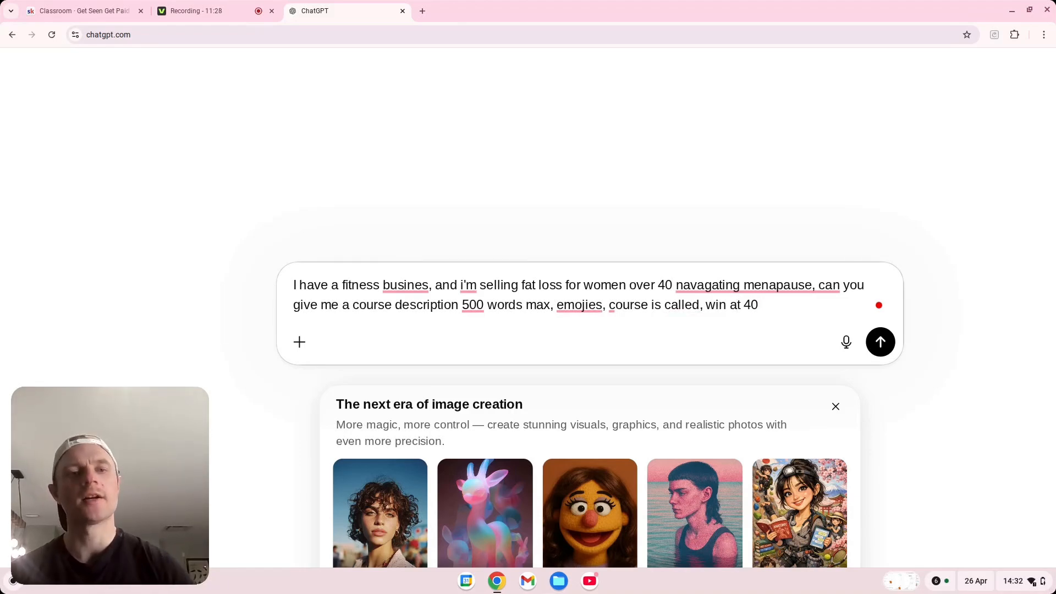
key(Return)
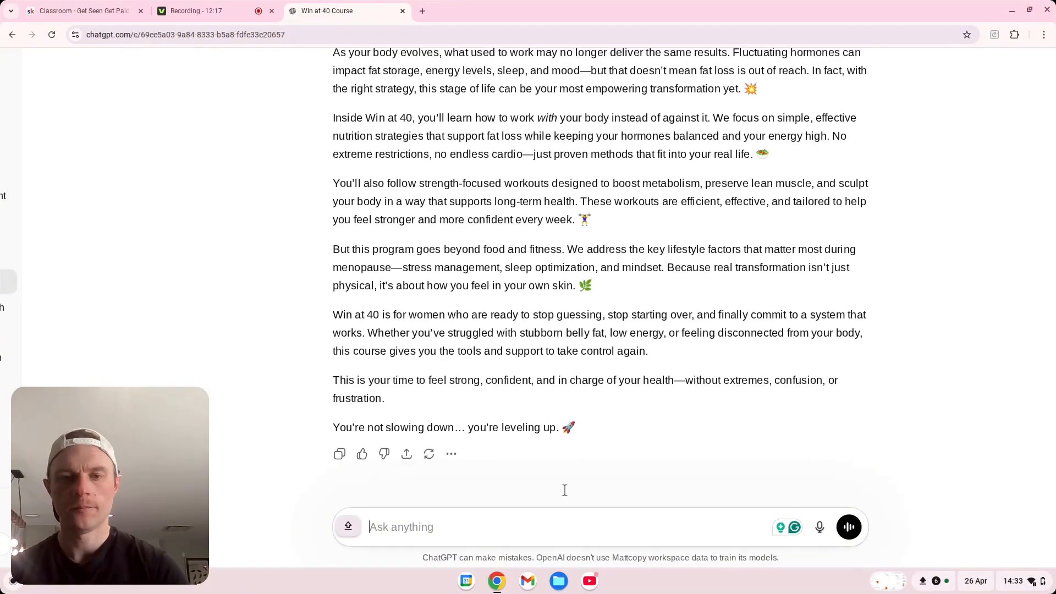
Step: Read through the generated Win at 40 course description and return to the Skool course form
scroll(570, 481, up, 1)
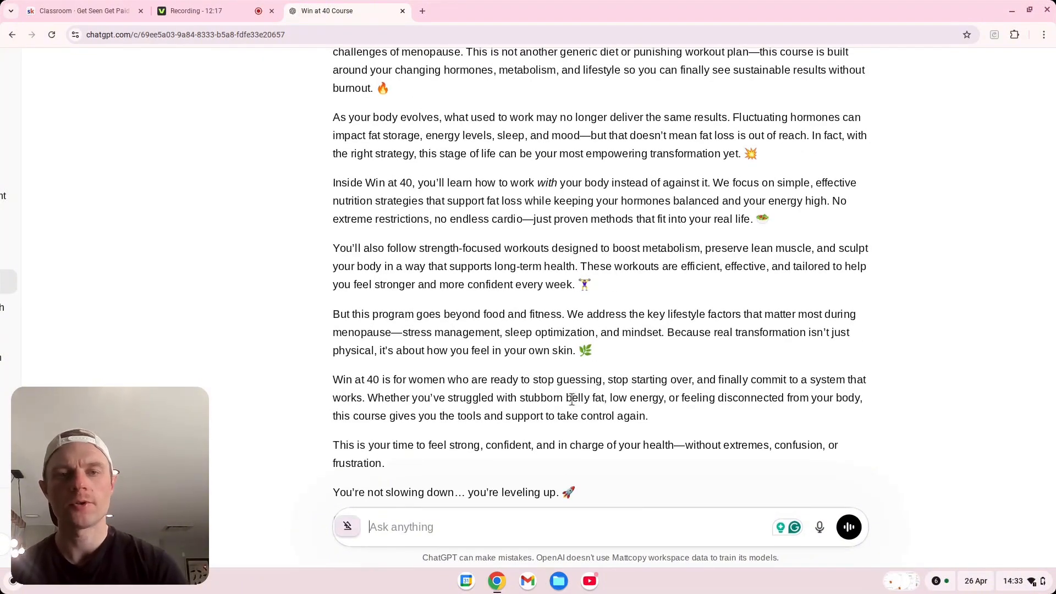
scroll(572, 400, up, 4)
scroll(572, 400, down, 2)
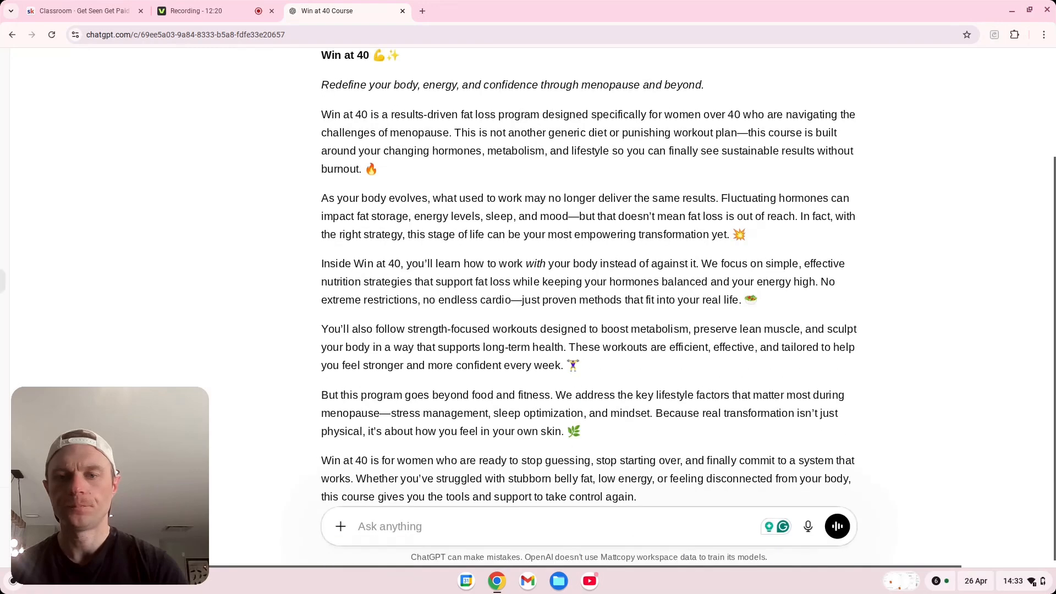
scroll(300, 139, up, 2)
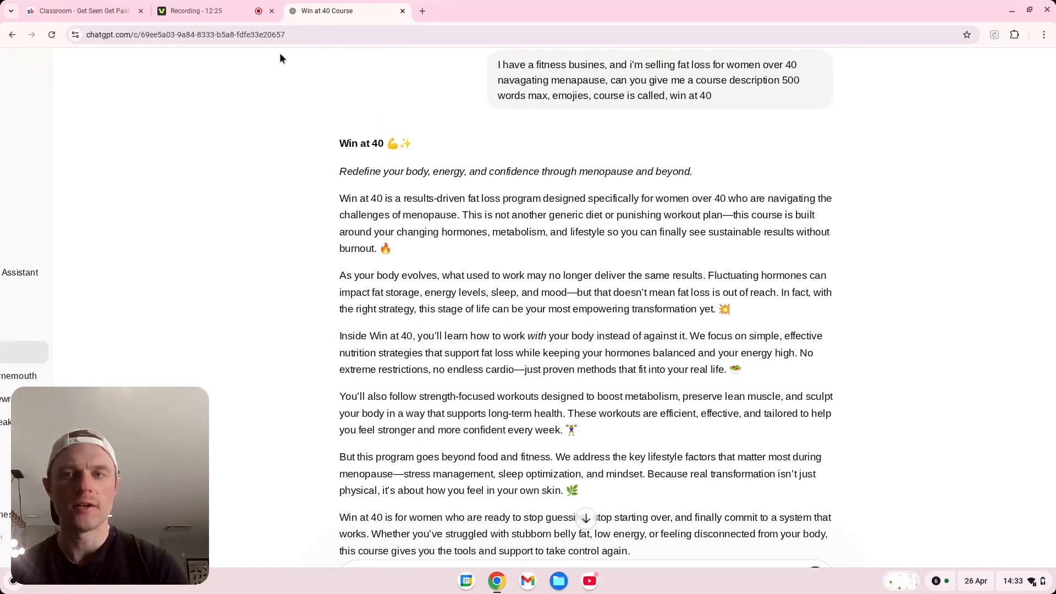
click(94, 17)
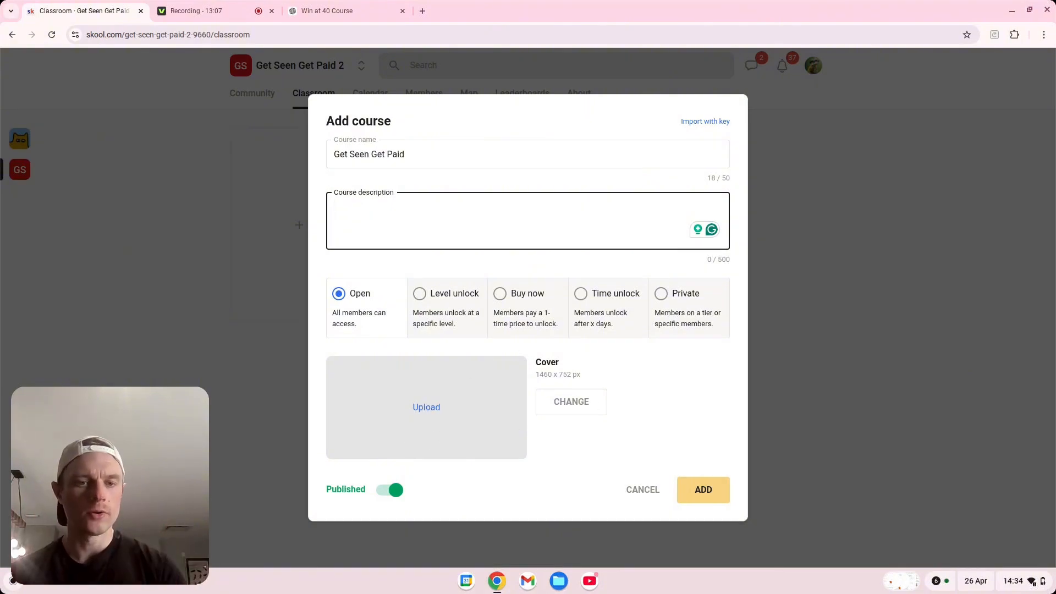
click(482, 411)
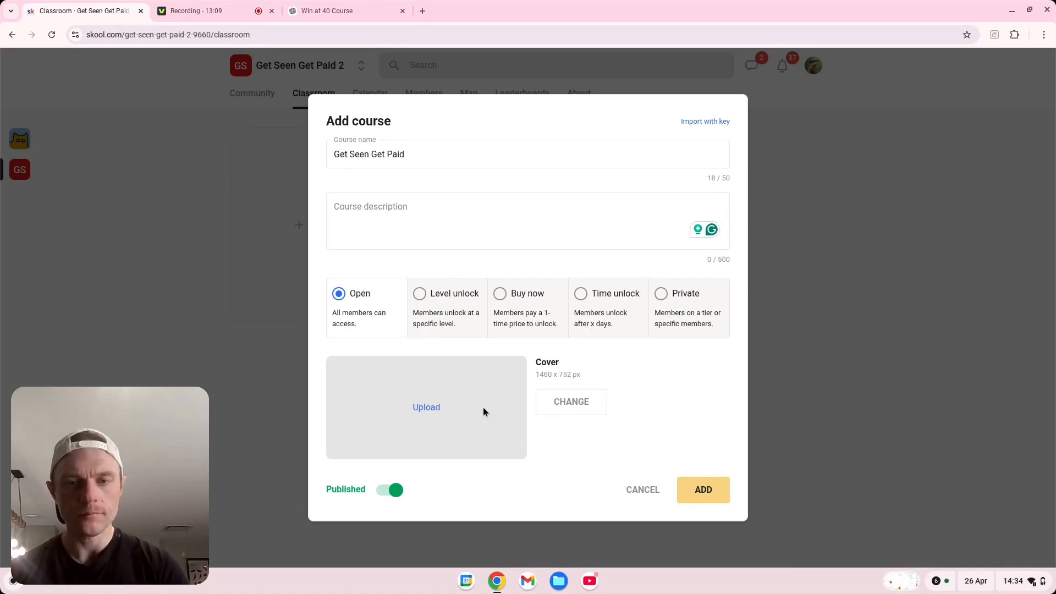
click(701, 490)
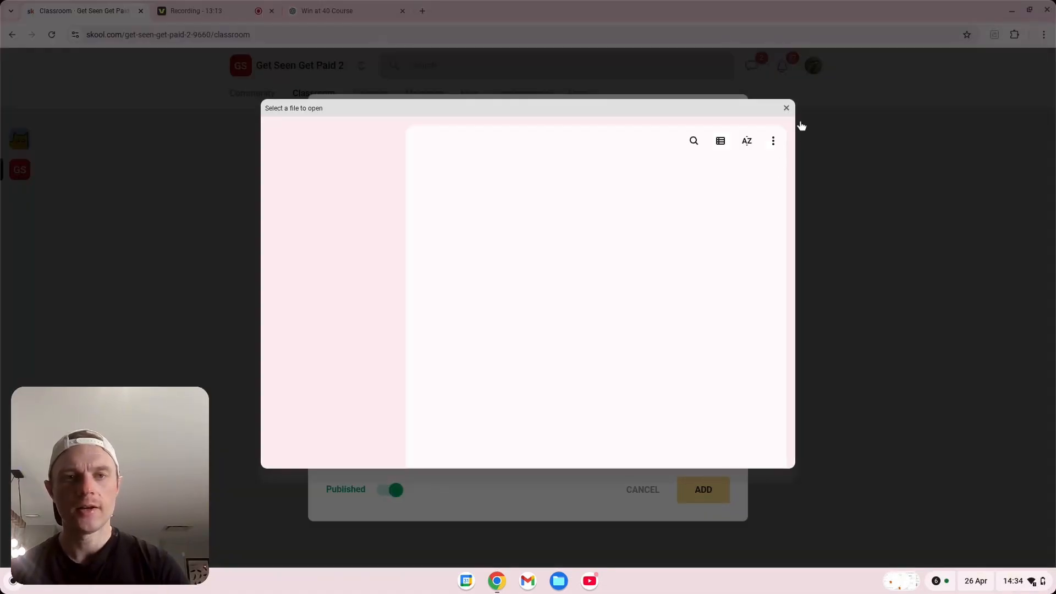
click(786, 109)
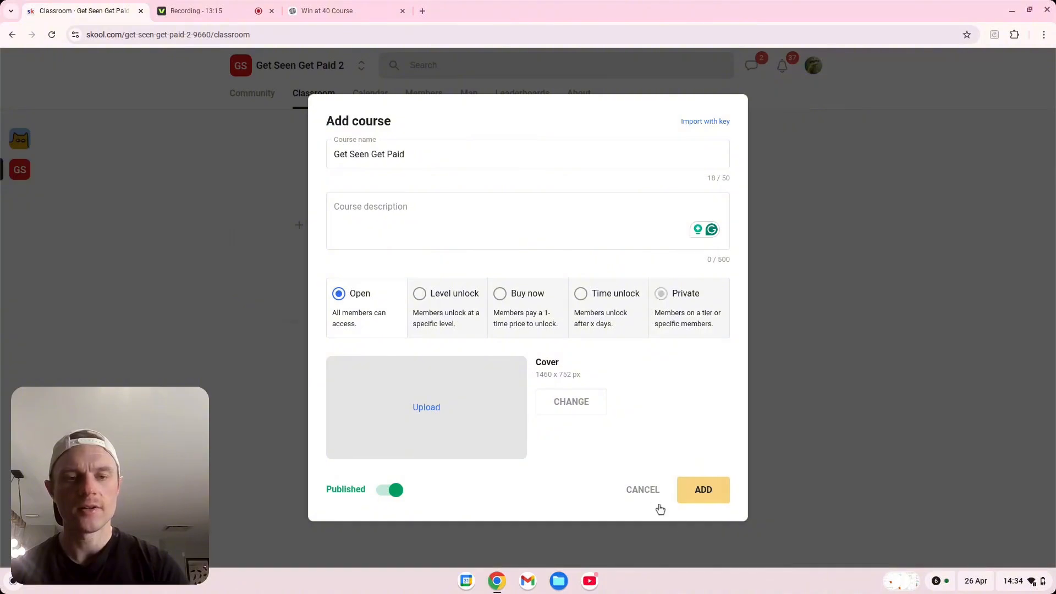
Step: Create the published, open-access course Get Seen Get Paid and view the video options while editing its first page
click(697, 502)
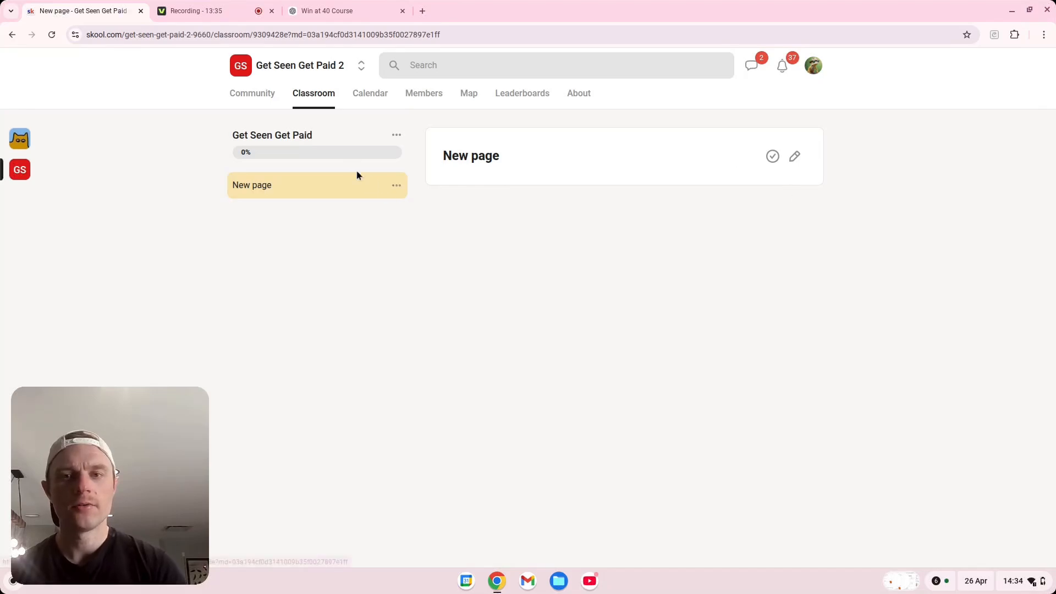
click(795, 157)
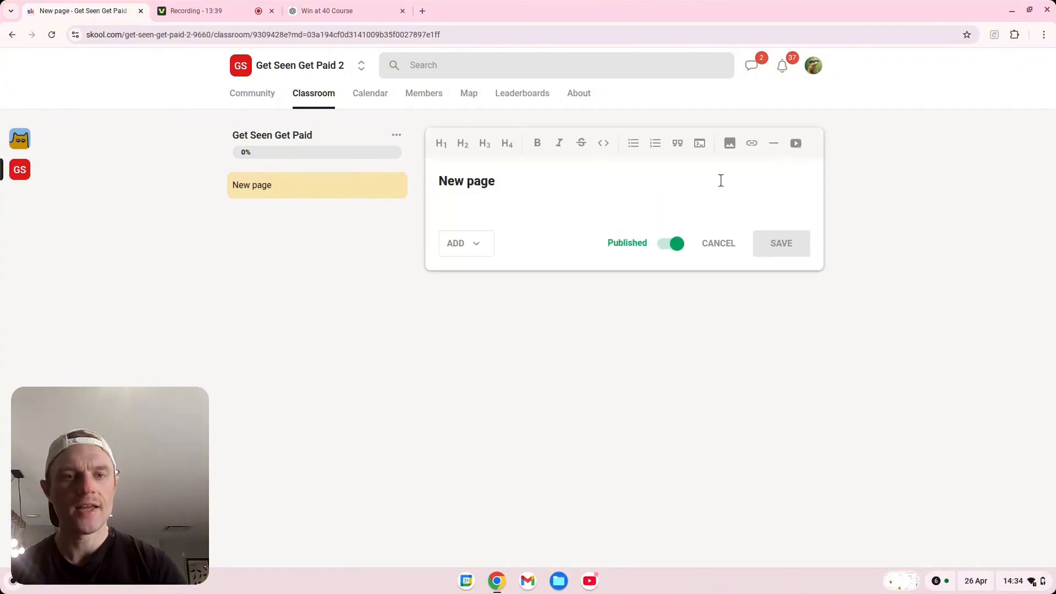
click(796, 144)
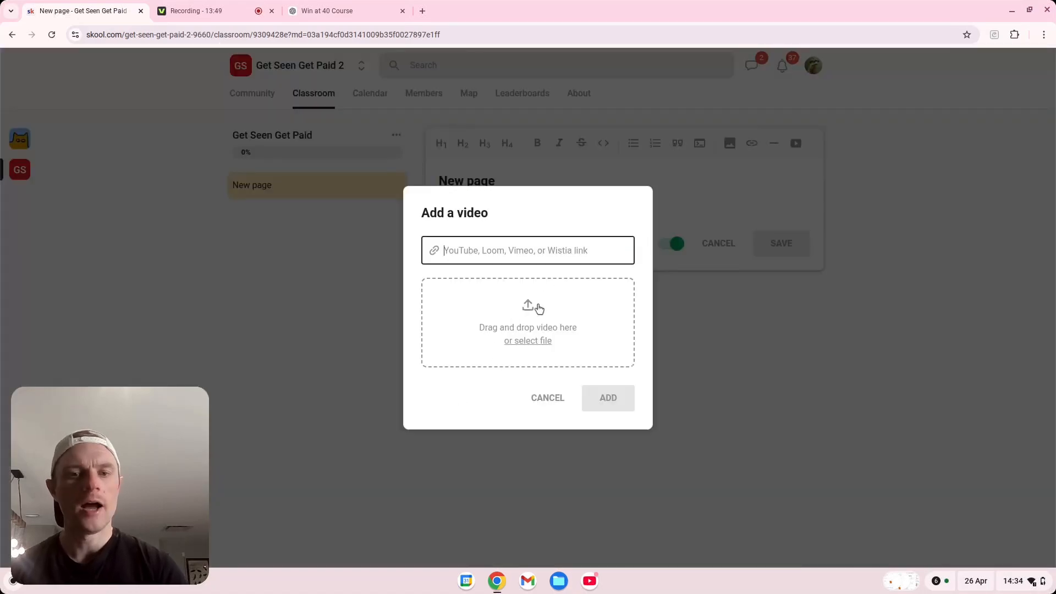
click(548, 397)
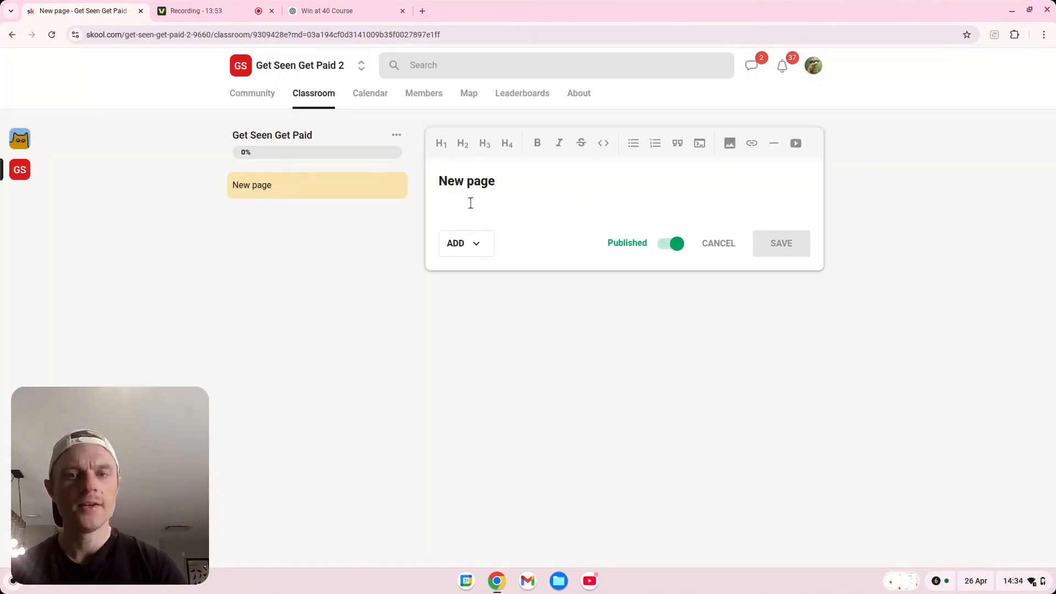
Step: Rename the course's first page "How to calculate calories" and save it
triple_click(447, 180)
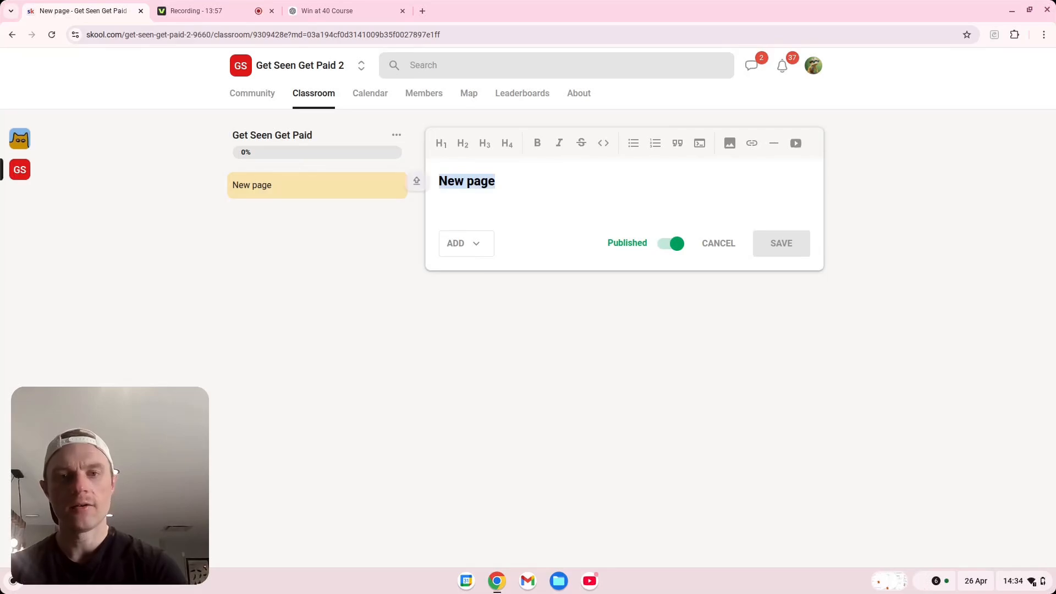
text(How to cal)
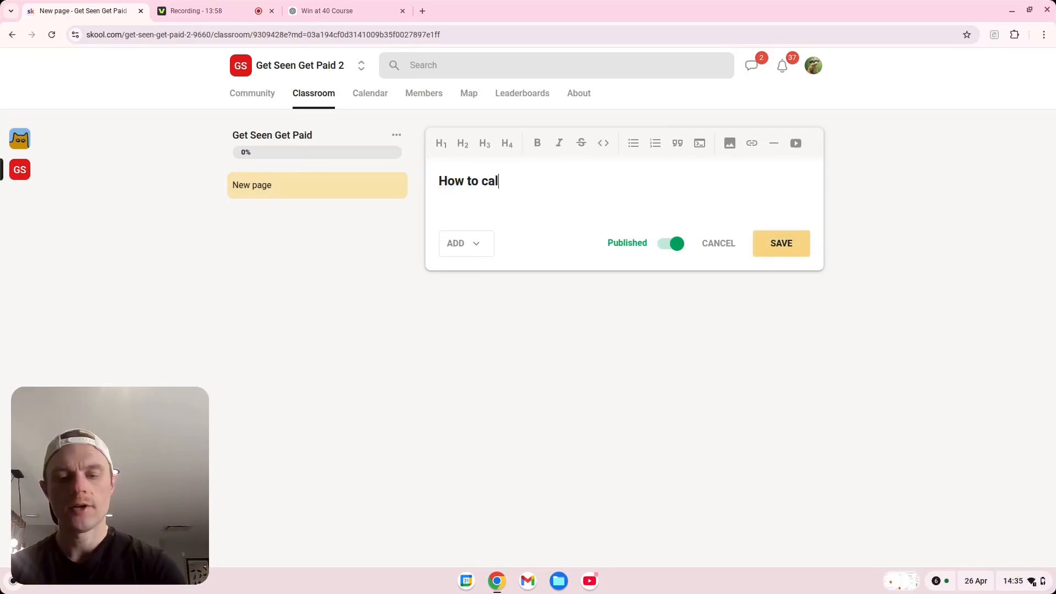
text(cula)
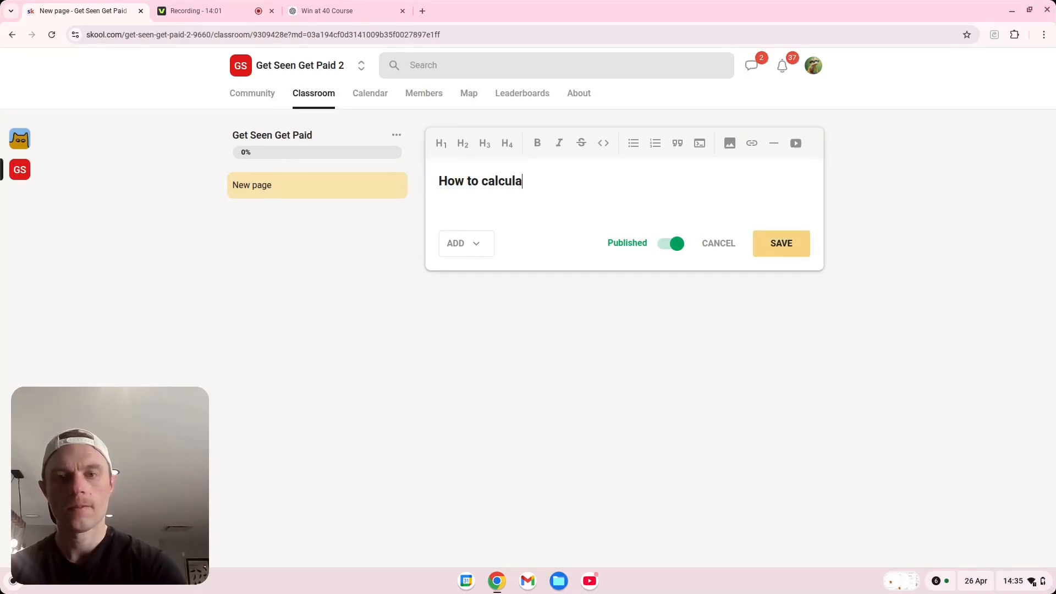
key(BackSpace)
text(late)
key(BackSpace)
key(BackSpace)
key(BackSpace)
key(BackSpace)
key(BackSpace)
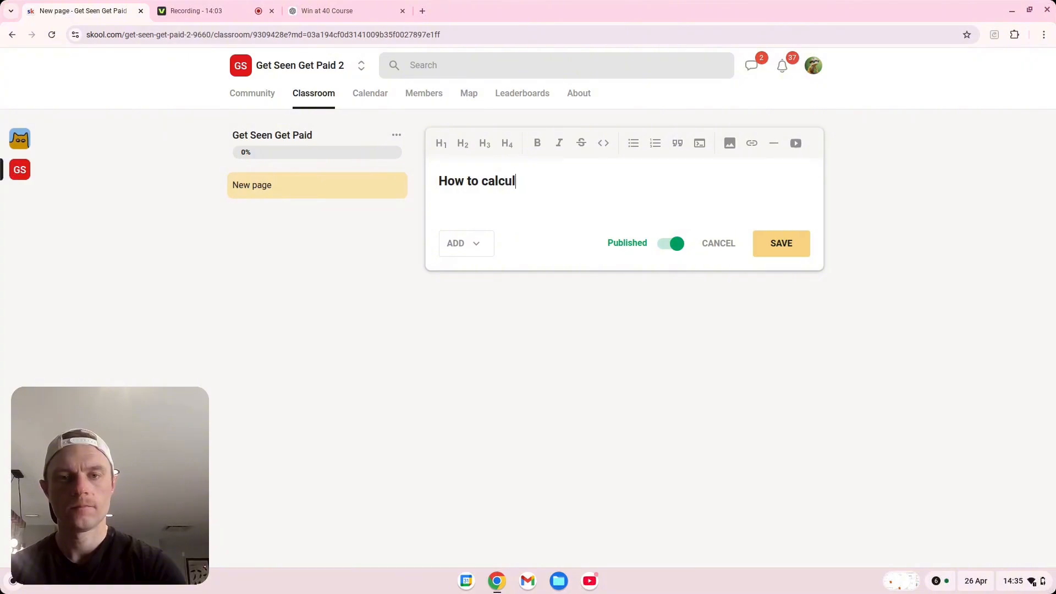
text(tae calories)
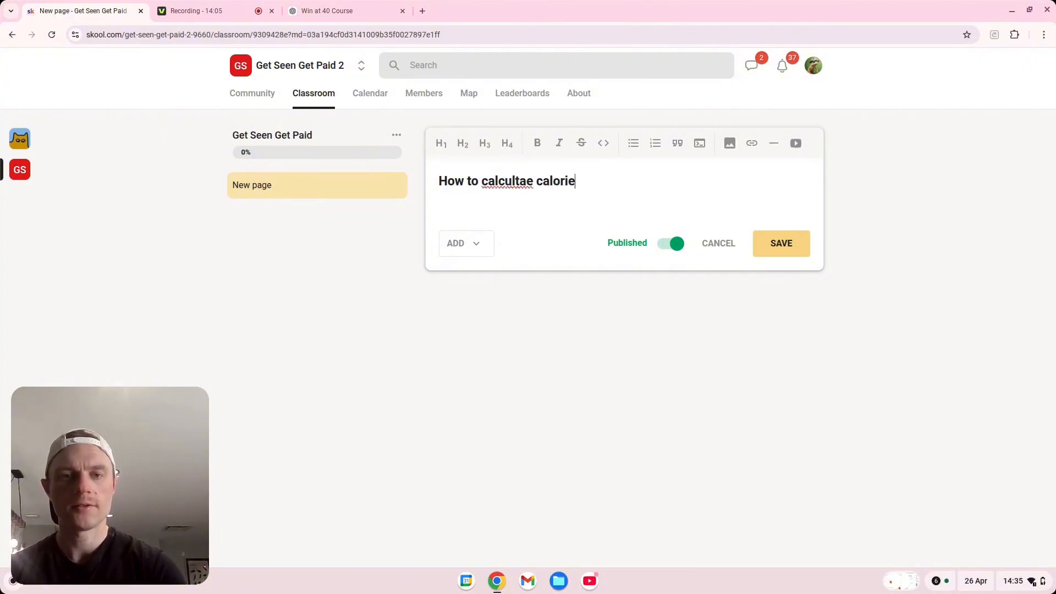
click(520, 186)
key(BackSpace)
text(at)
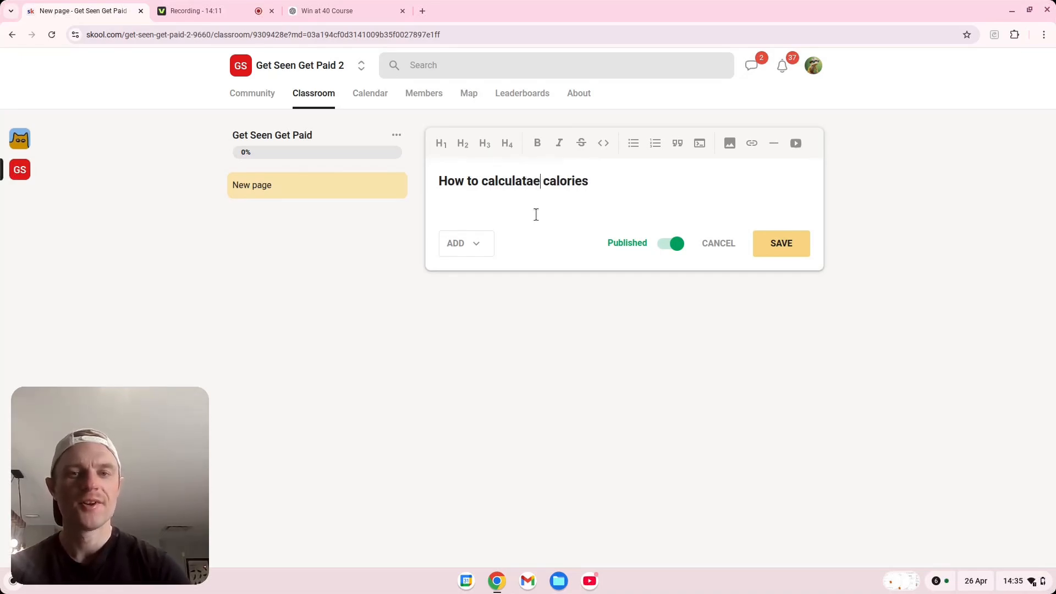
key(BackSpace)
key(BackSpace)
text(e)
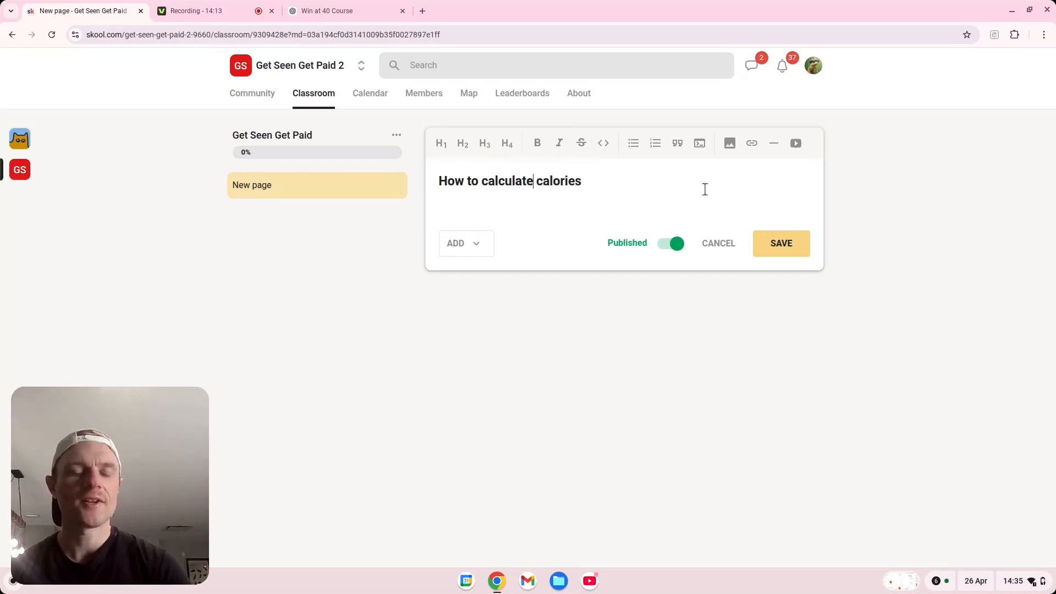
click(739, 213)
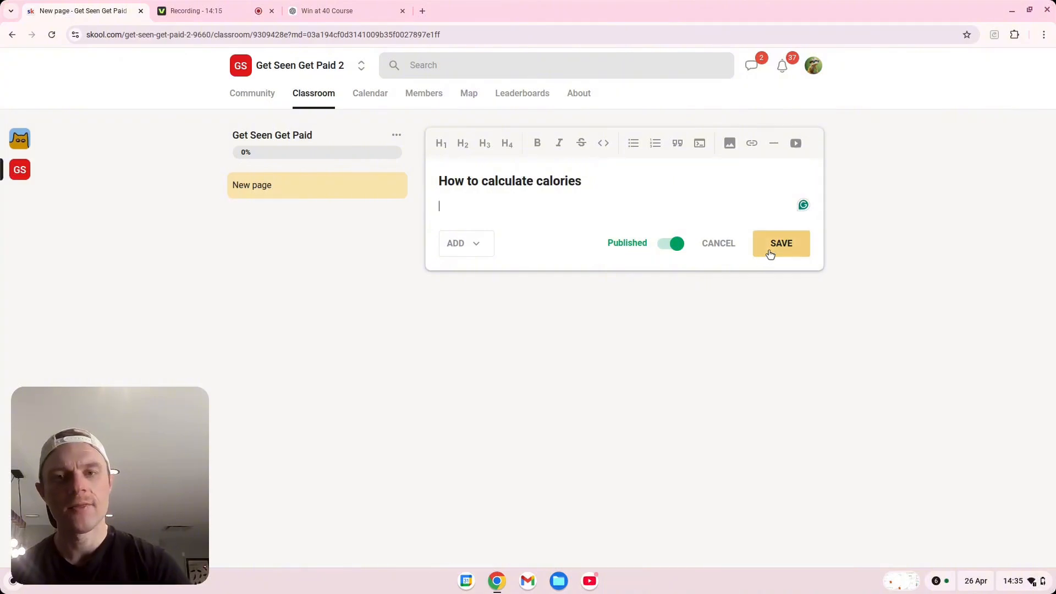
click(770, 253)
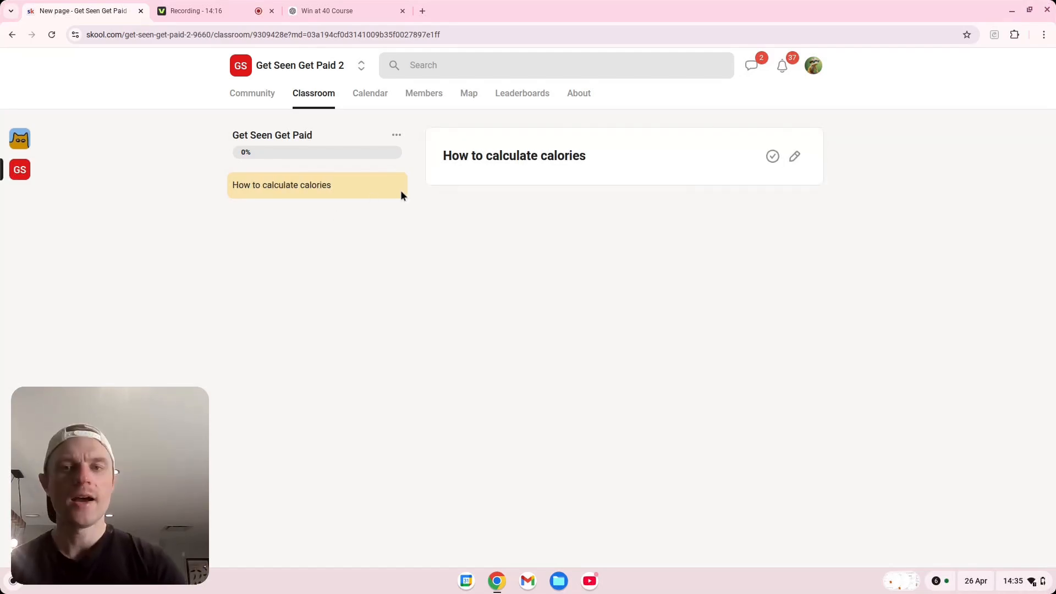
Step: Add two more pages to the Get Seen Get Paid course
click(396, 135)
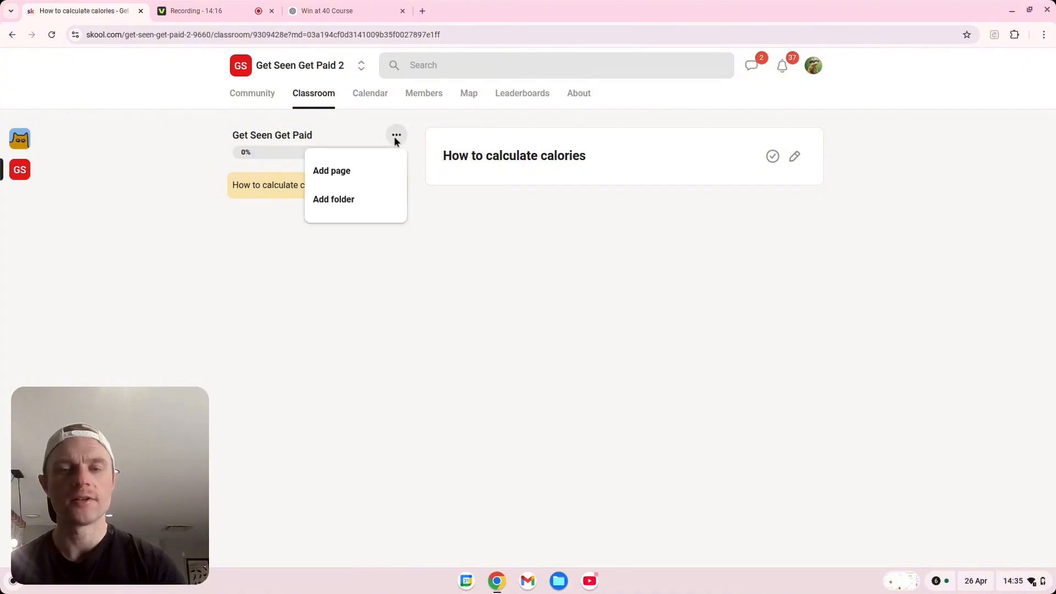
click(350, 172)
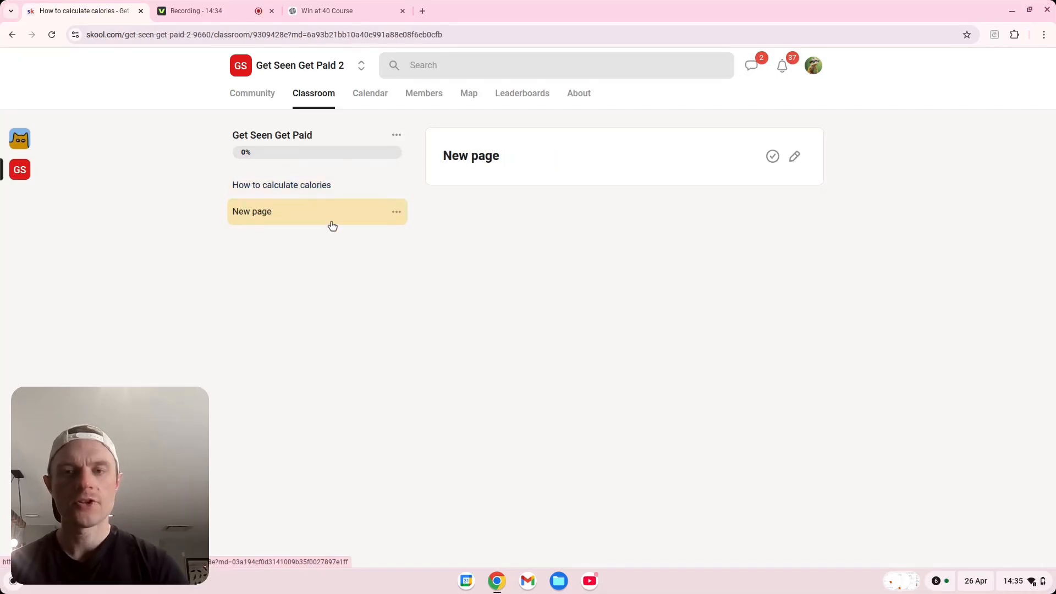
click(396, 137)
click(373, 173)
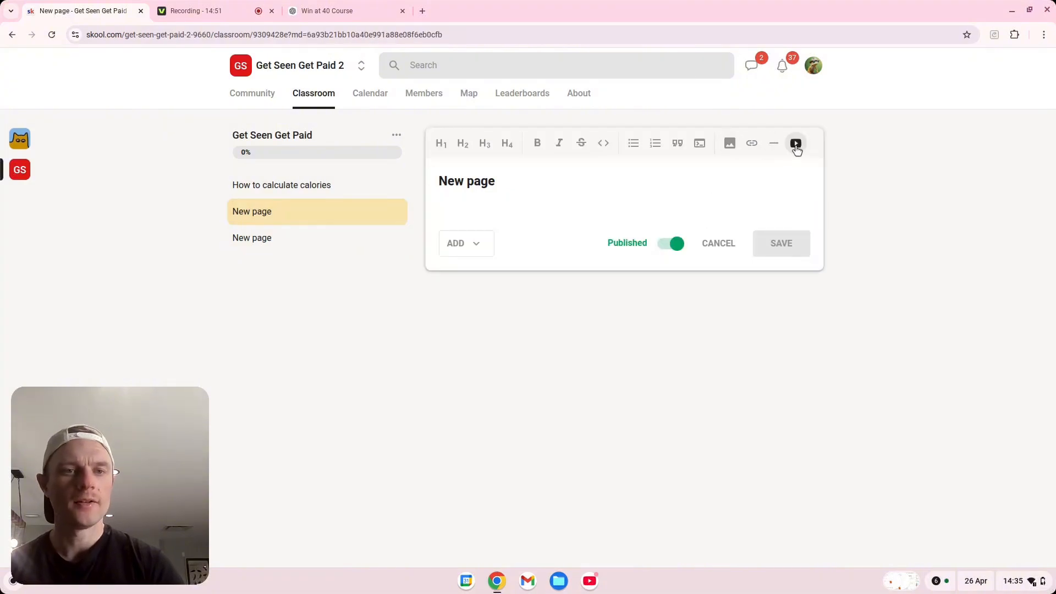
Step: View the link prompt in the second page's editor, dismiss it without a URL, and return to the classroom overview
click(753, 147)
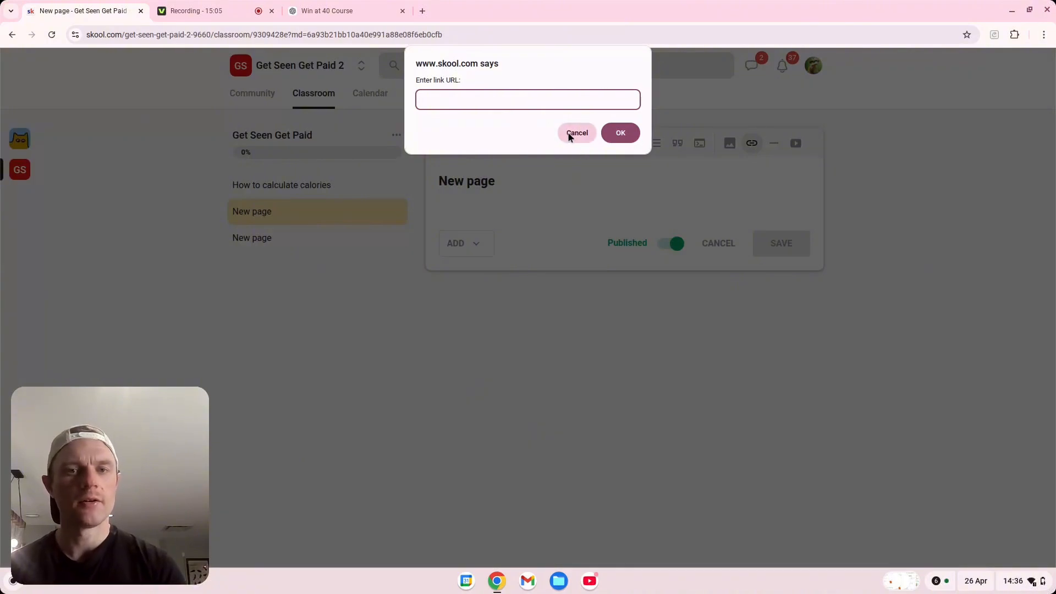
click(629, 141)
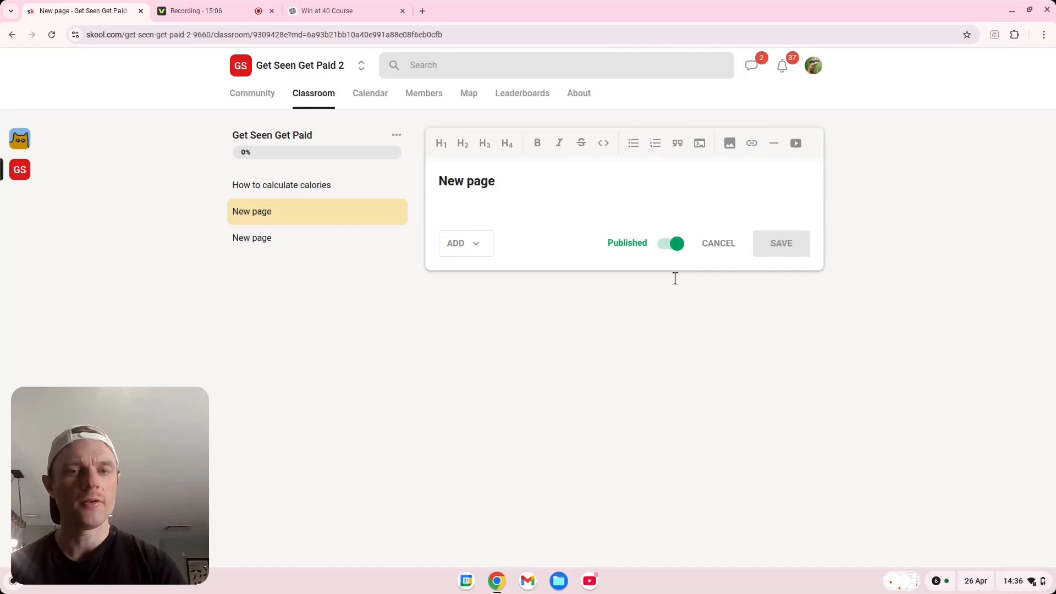
click(307, 101)
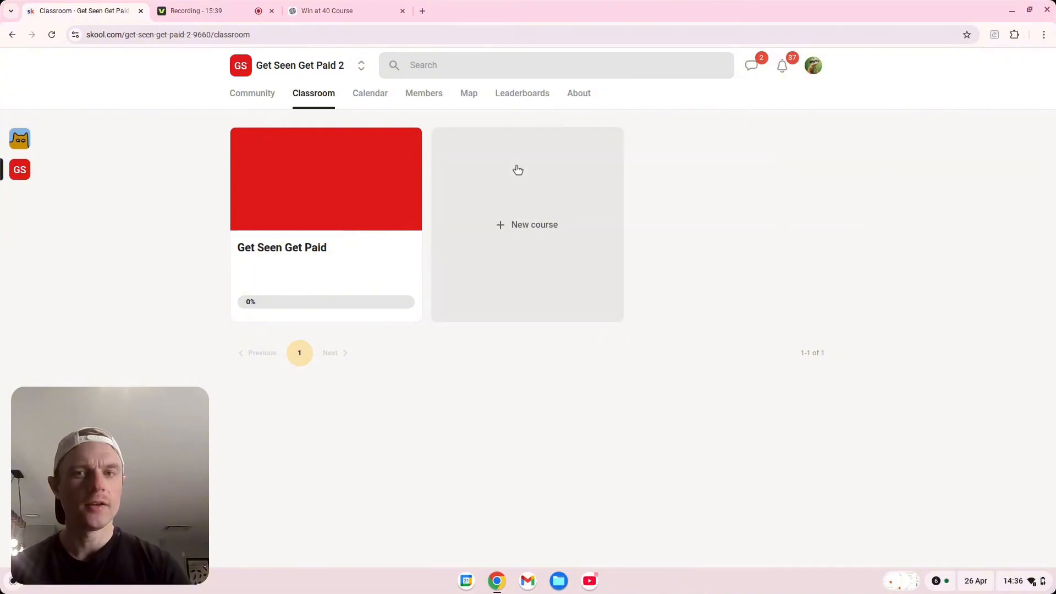
Step: Log out of the current Skool account and confirm
click(819, 72)
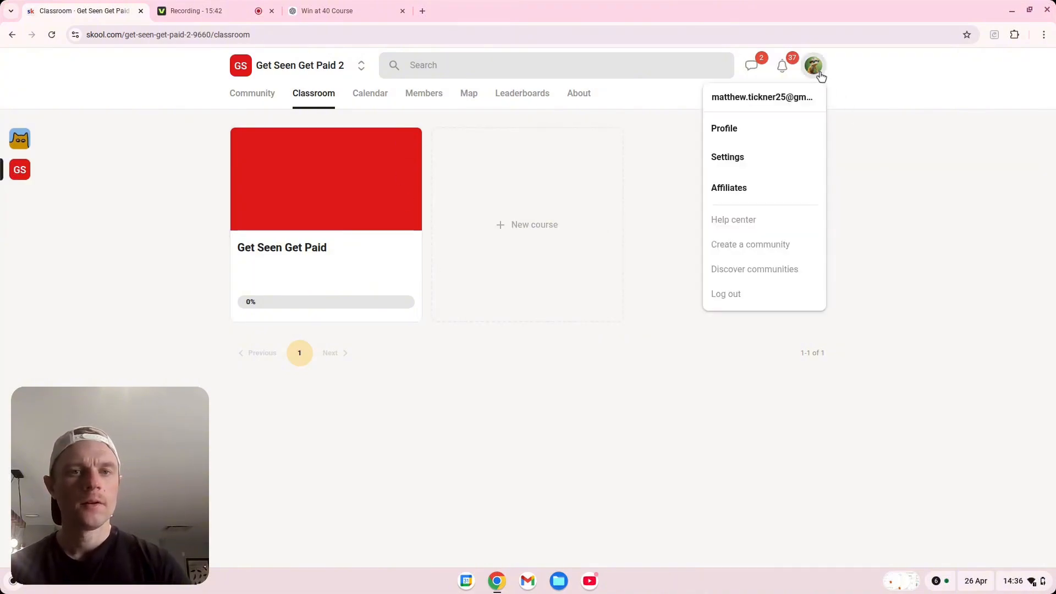
click(746, 300)
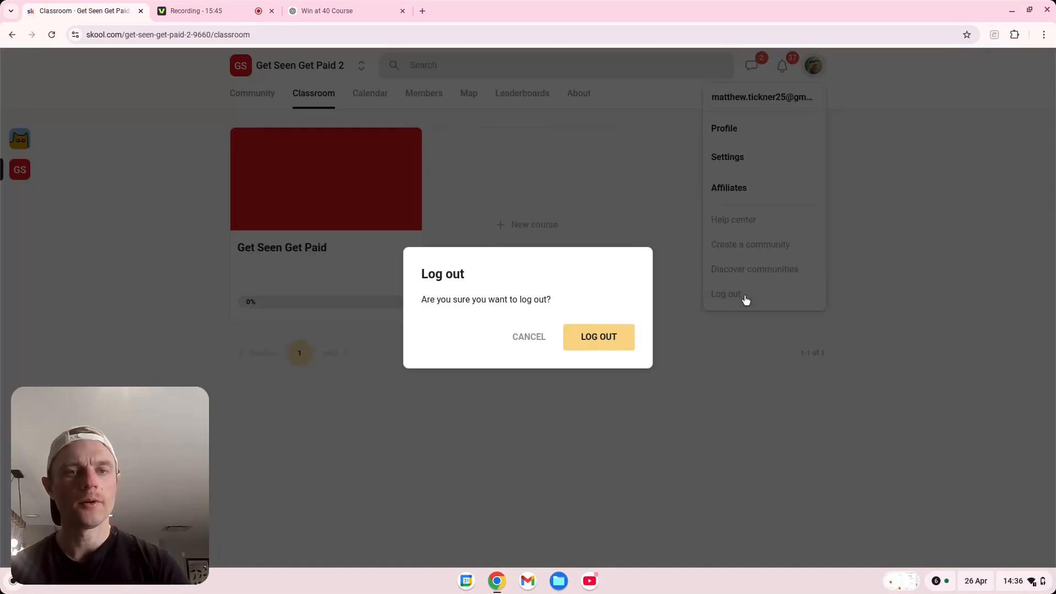
click(615, 333)
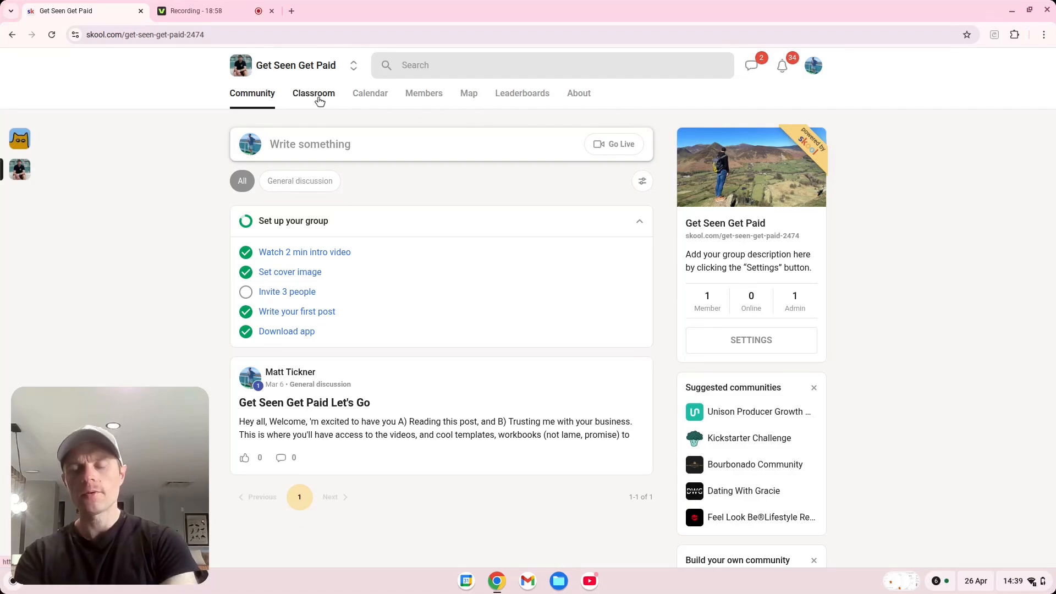
Step: Look through the established Get Seen Get Paid community's classroom, examining the lessons in Phase One, Phase 2 and Cheeky Bonuses
click(317, 96)
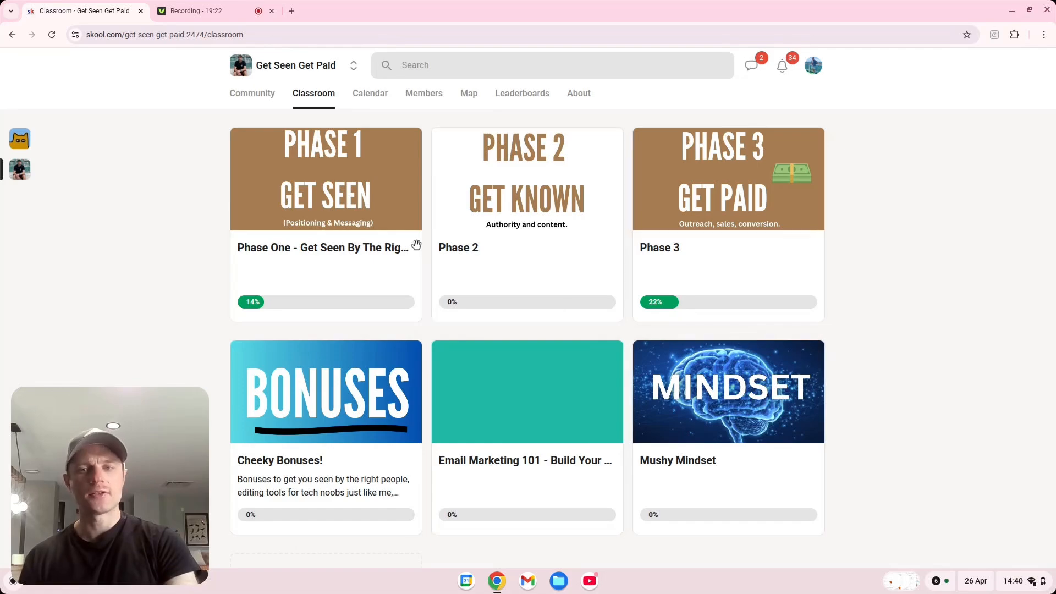
click(349, 205)
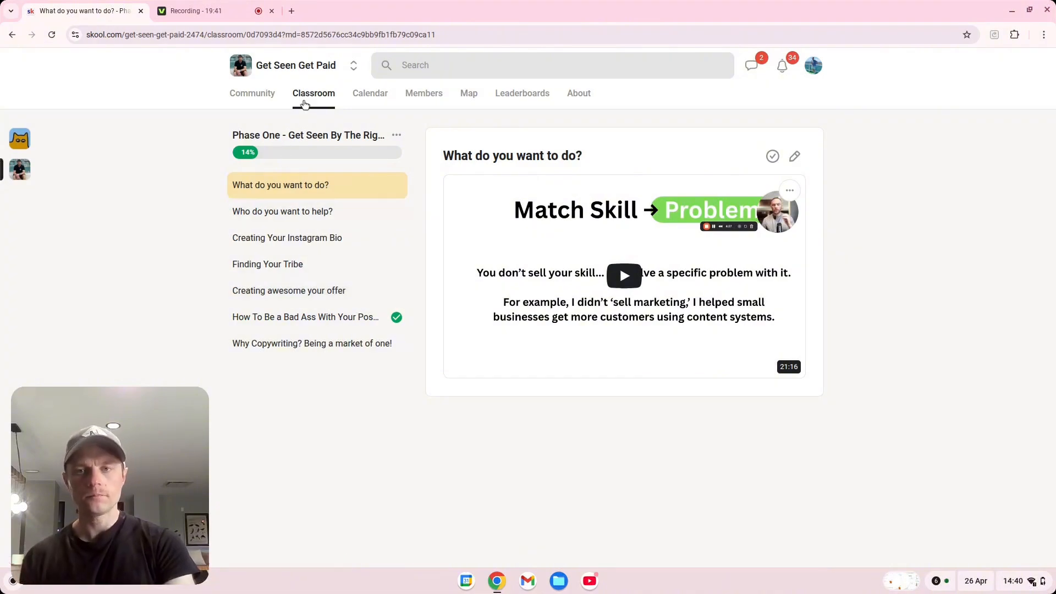
click(304, 104)
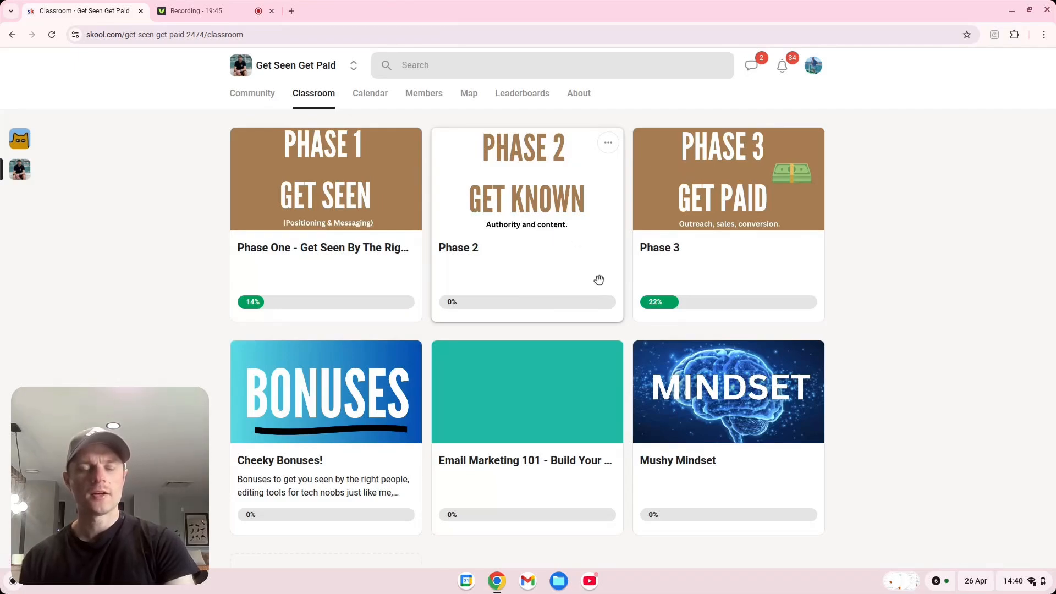
click(528, 233)
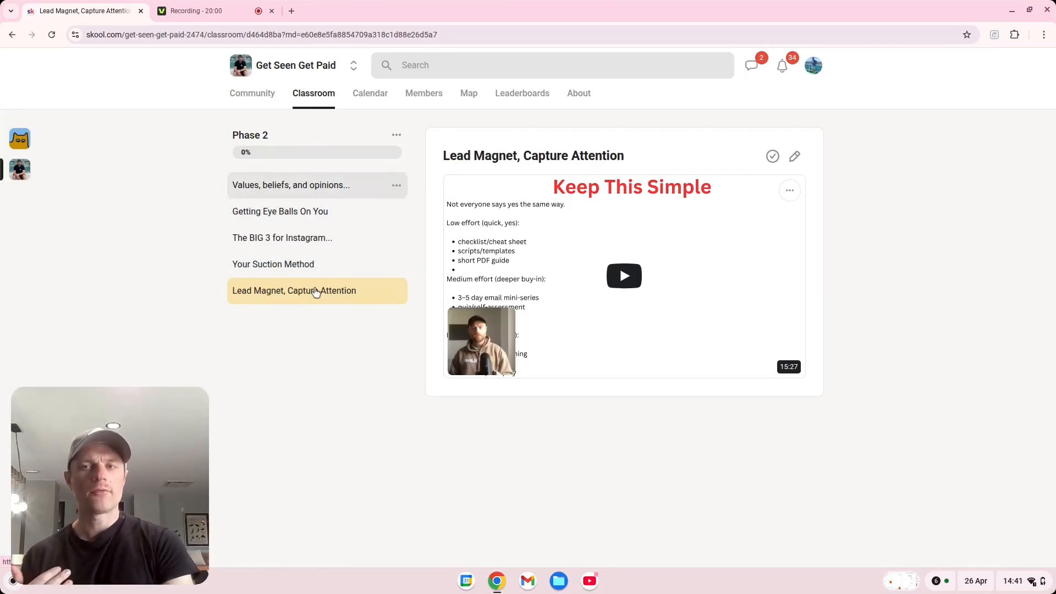
click(318, 100)
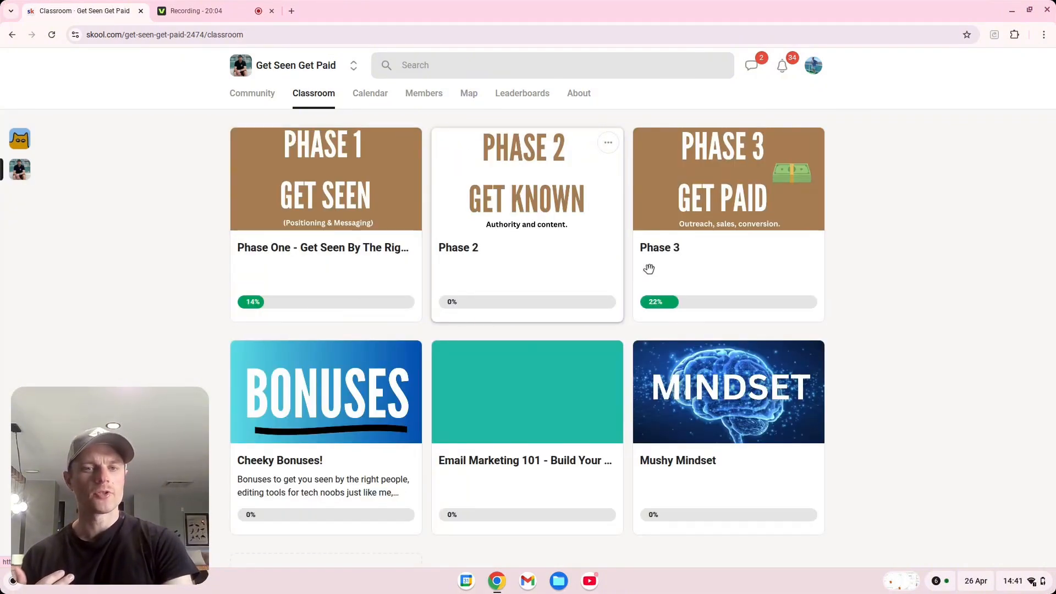
scroll(648, 270, down, 1)
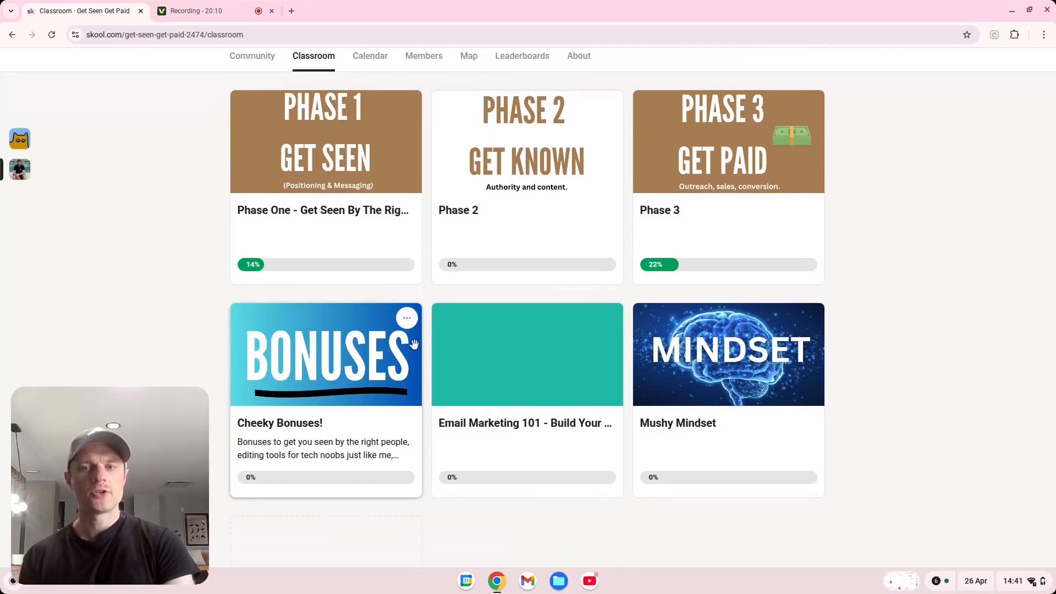
click(374, 375)
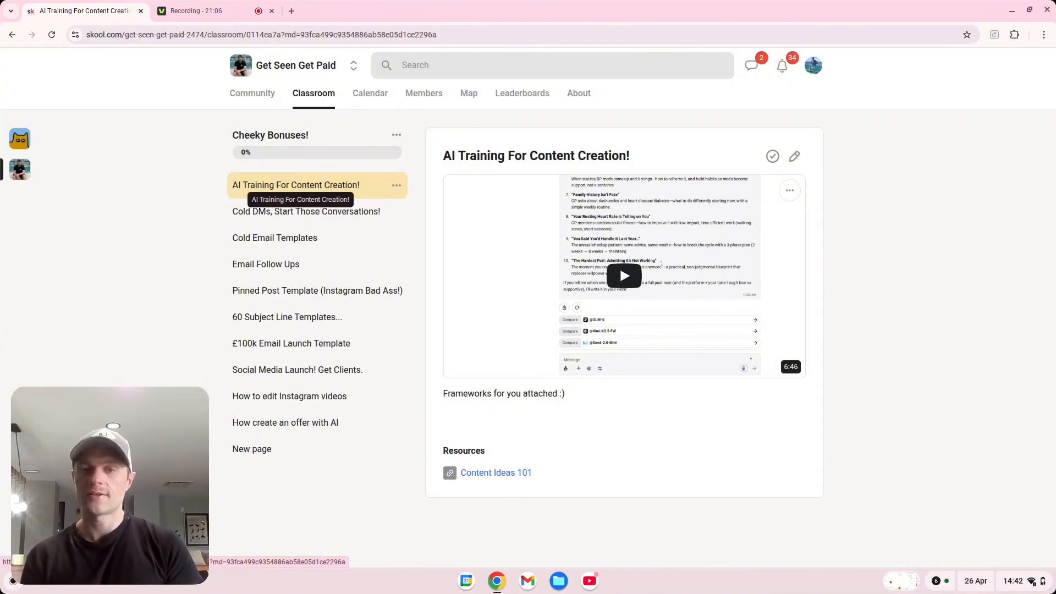
click(224, 11)
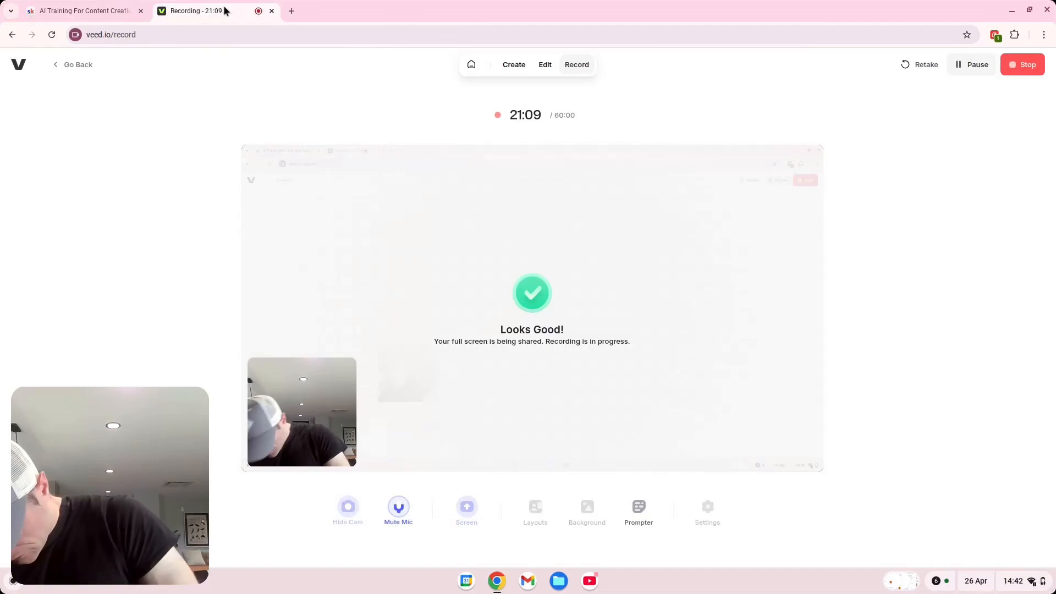